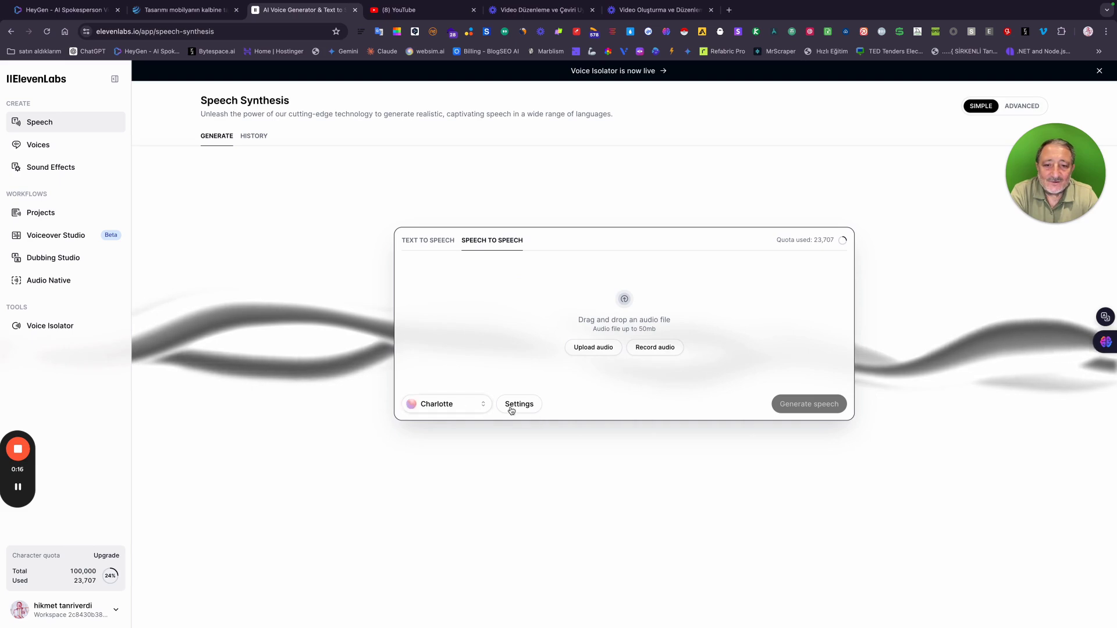
- Generate text-to-speech audio of the prepared Turkish paragraph with the Charlotte voice and pause its playback
left_click(425, 242)
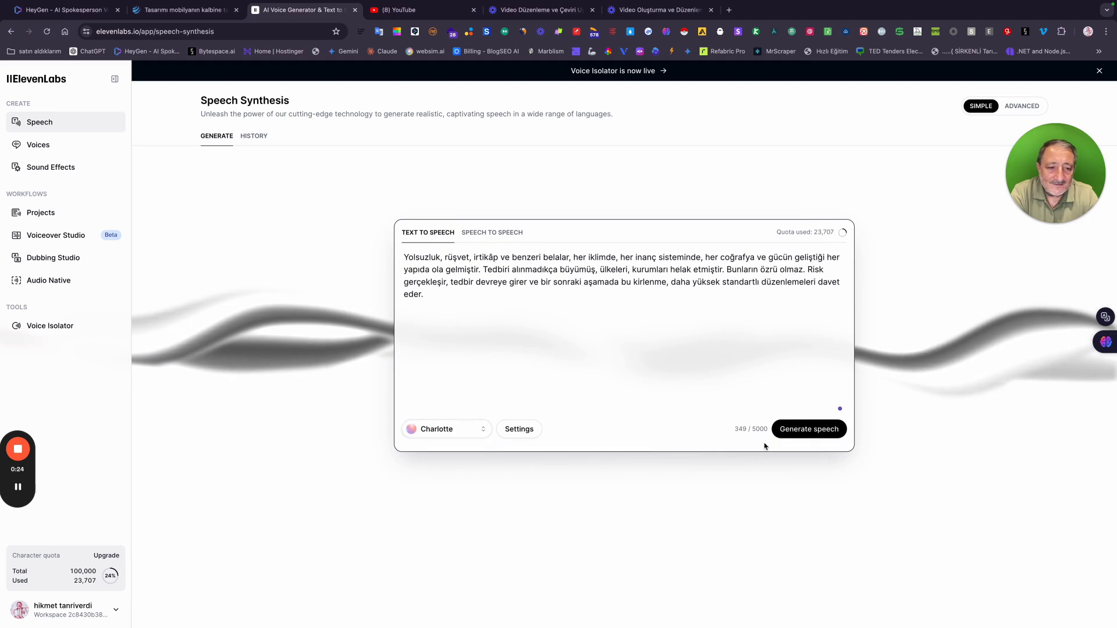
left_click(805, 429)
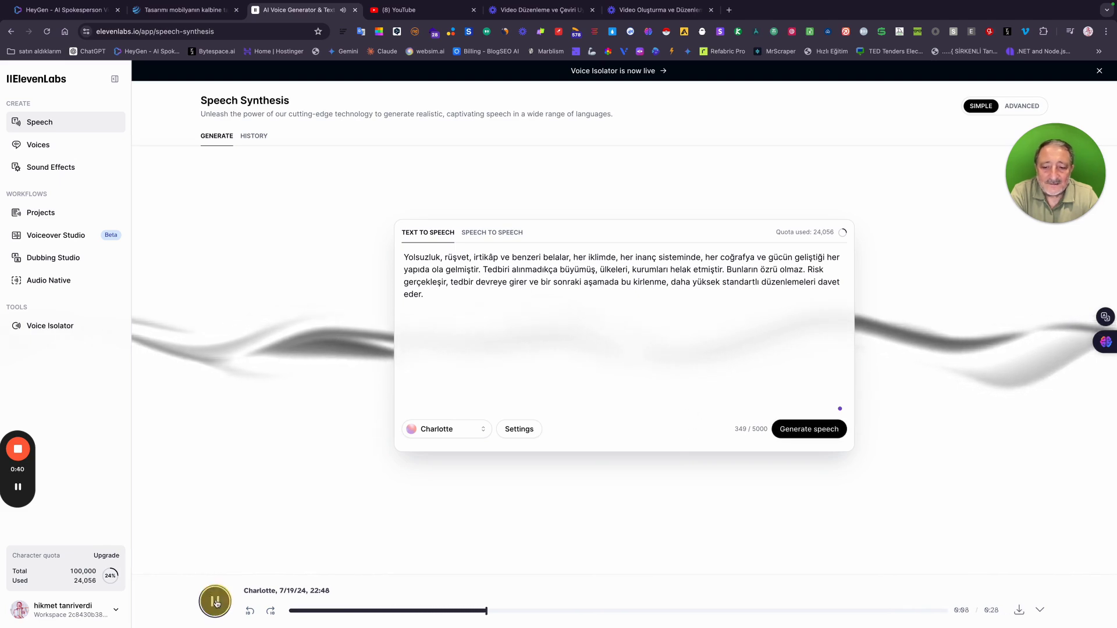
left_click(216, 602)
- Switch to the account owner's cloned voice, generate the same Turkish paragraph as speech and pause its playback
left_click(446, 429)
left_click(374, 210)
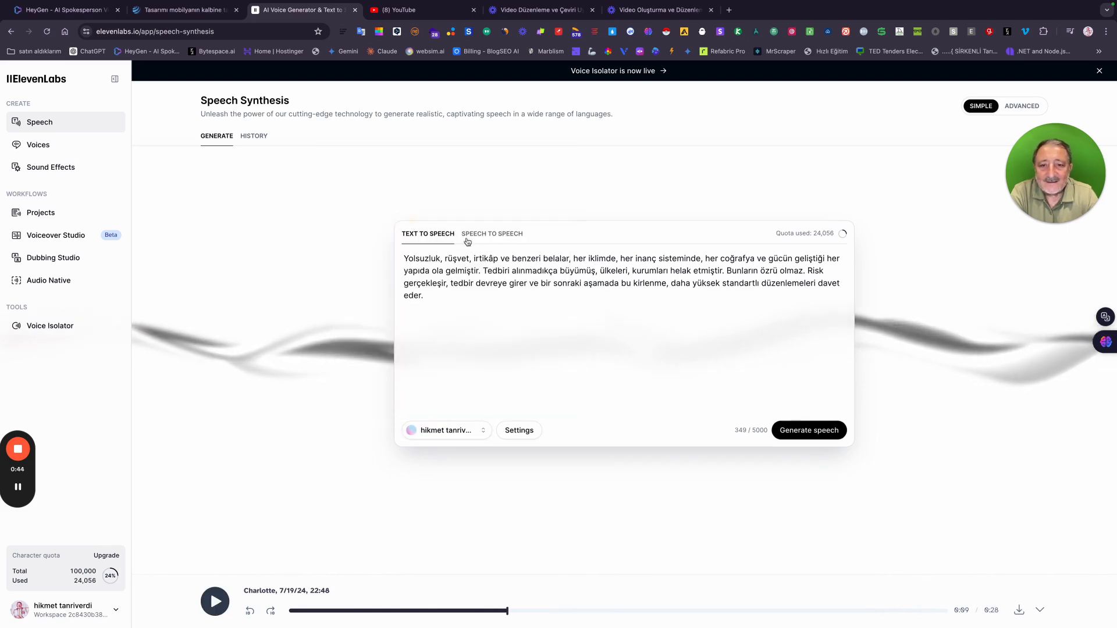
left_click(805, 433)
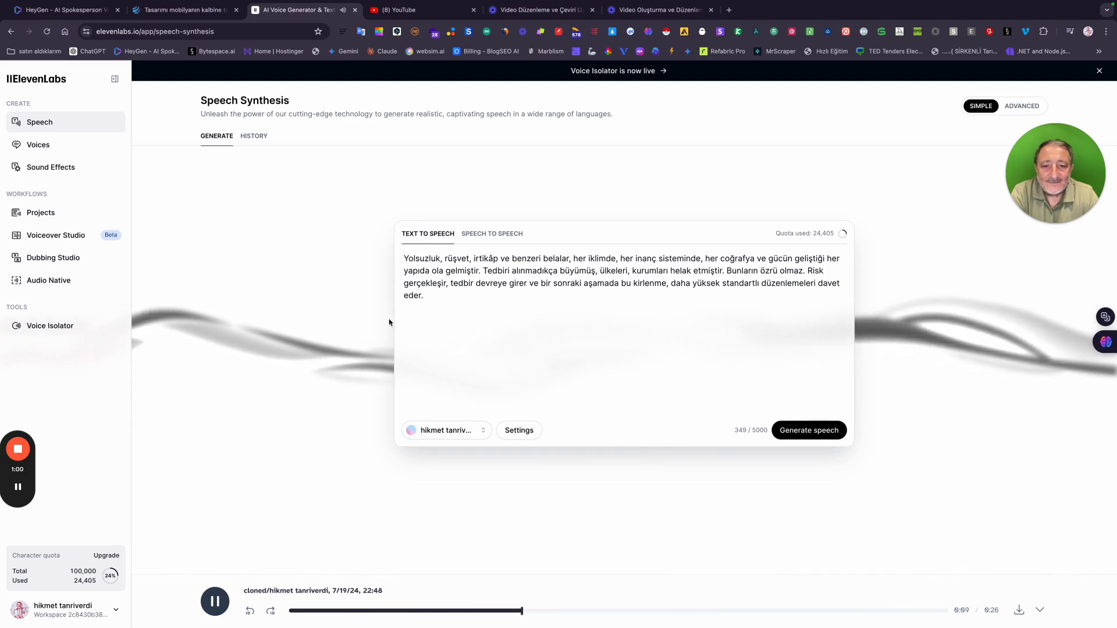
left_click(215, 601)
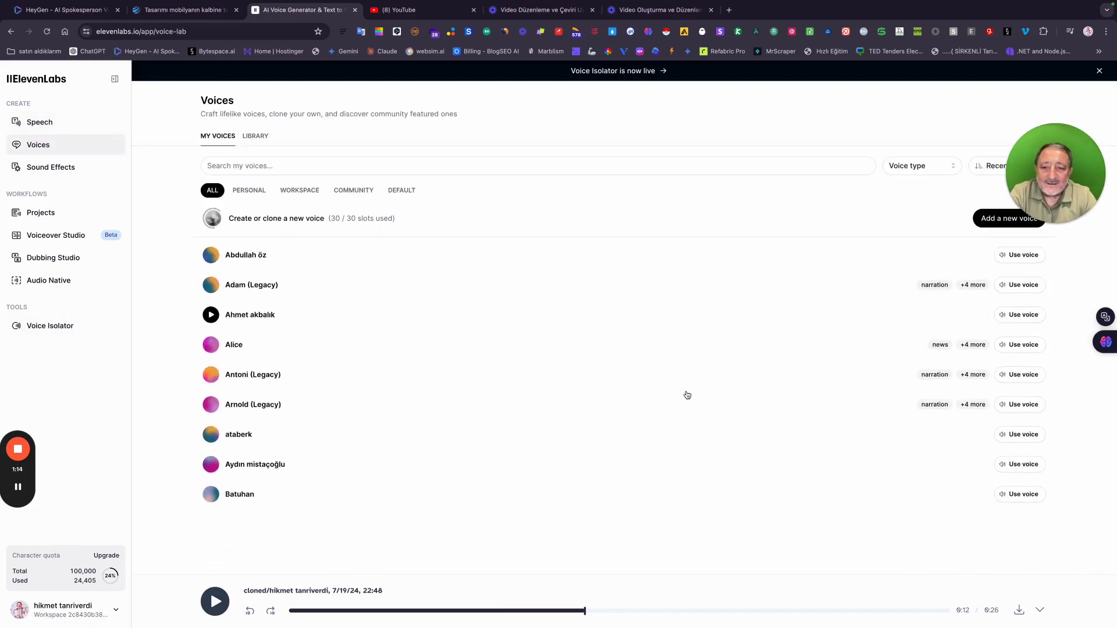
- Look through the list of saved voices in My Voices
scroll(689, 392, "down", 4)
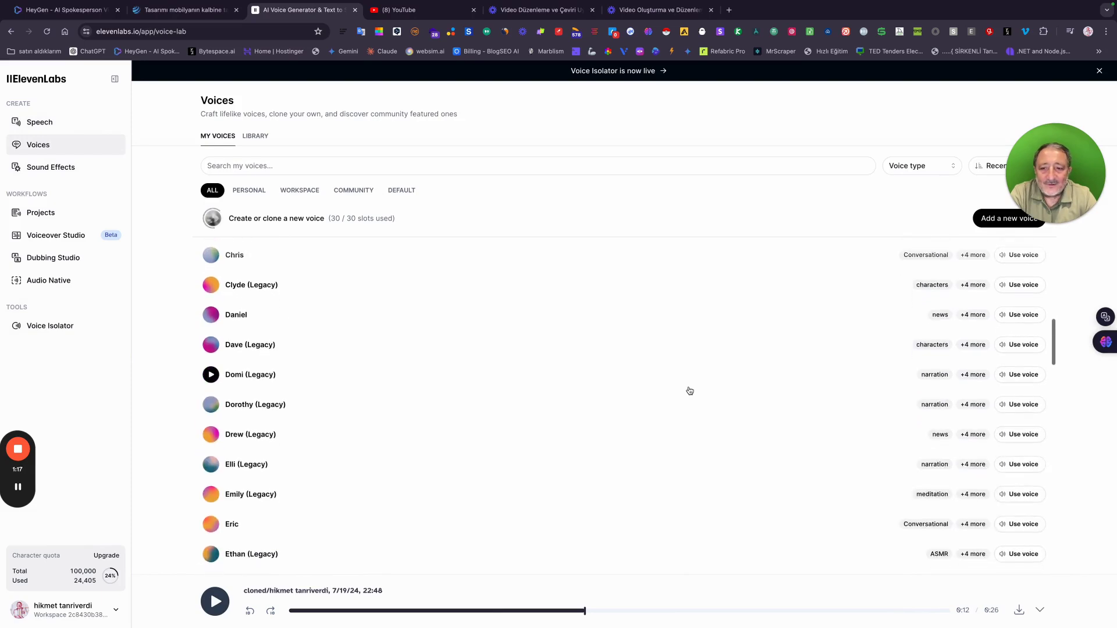
scroll(689, 391, "down", 2)
scroll(603, 361, "up", 3)
scroll(610, 349, "down", 2)
scroll(614, 351, "down", 2)
scroll(631, 337, "left", 5)
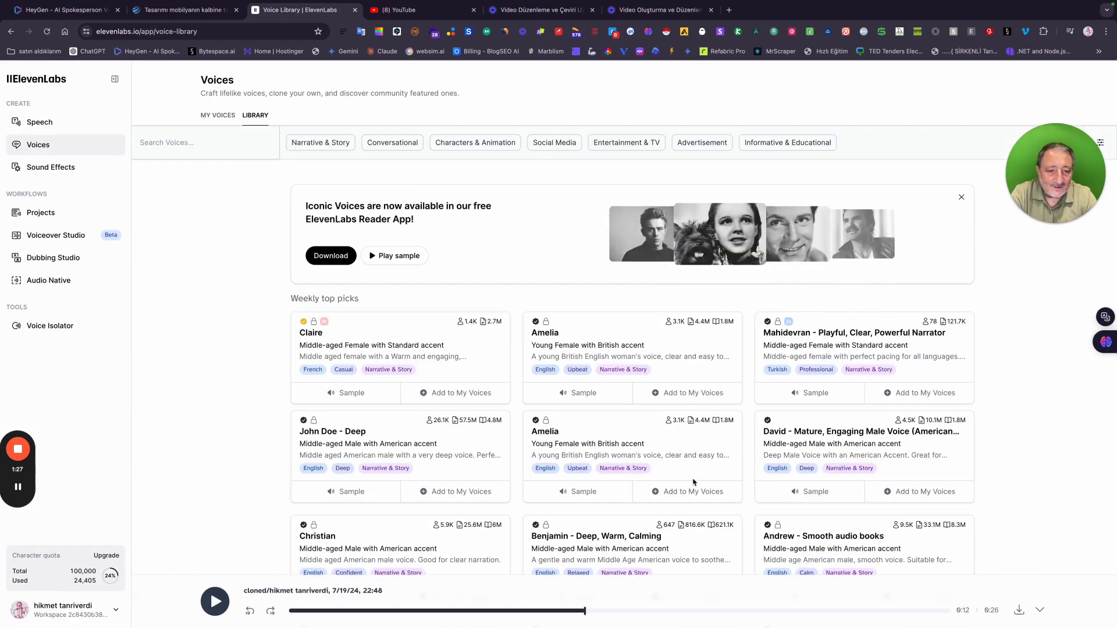
- Look through the weekly top picks and other community voices in the voice library
scroll(634, 349, "down", 1)
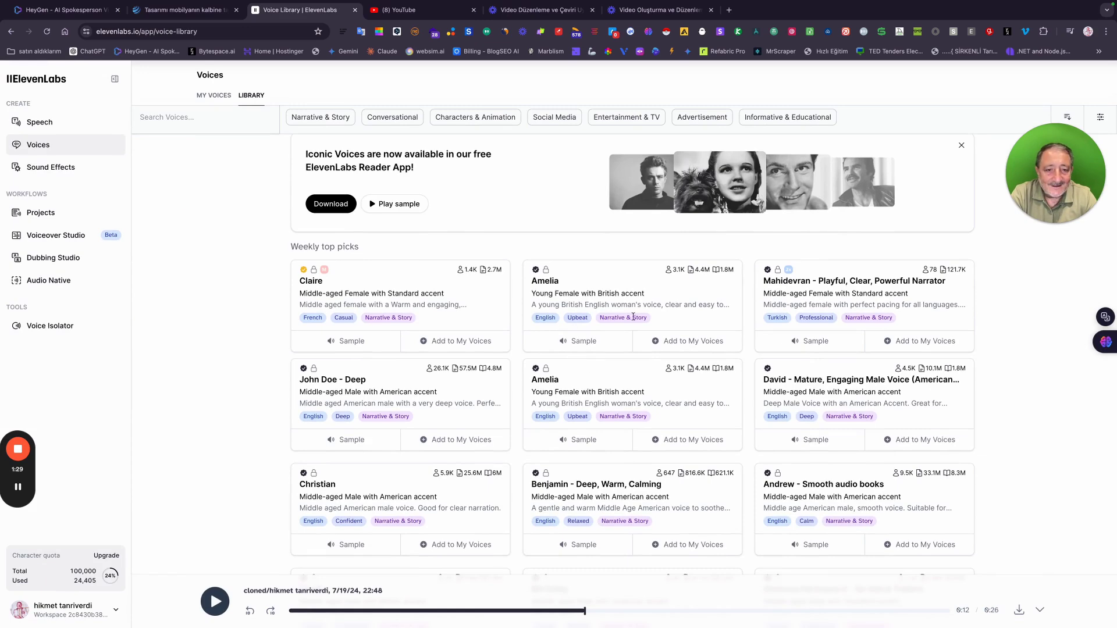
scroll(683, 460, "down", 2)
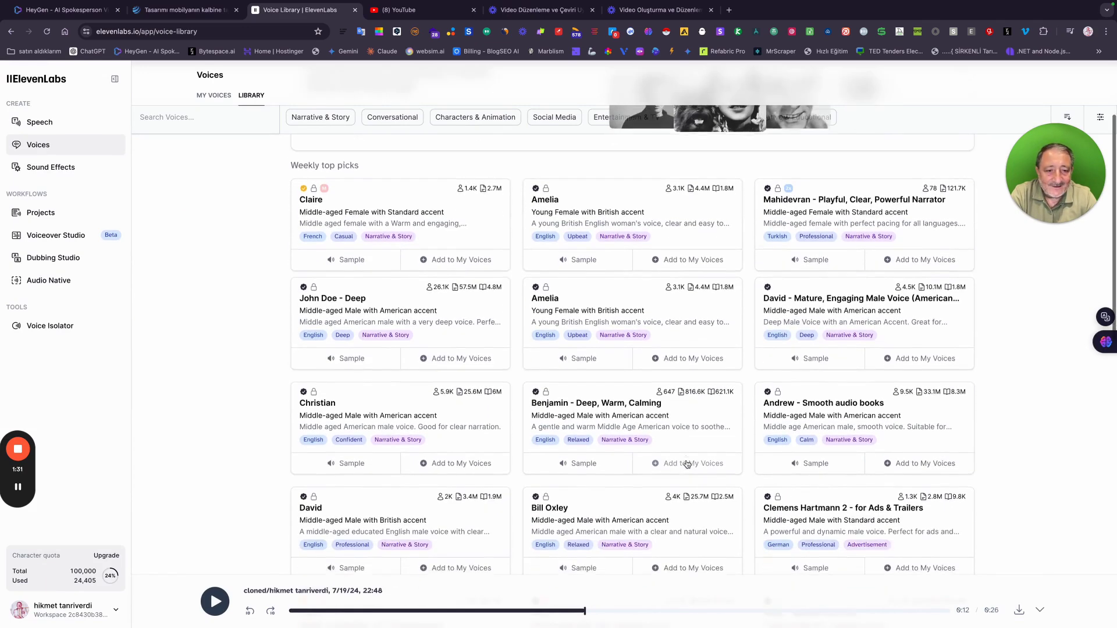
scroll(687, 463, "down", 4)
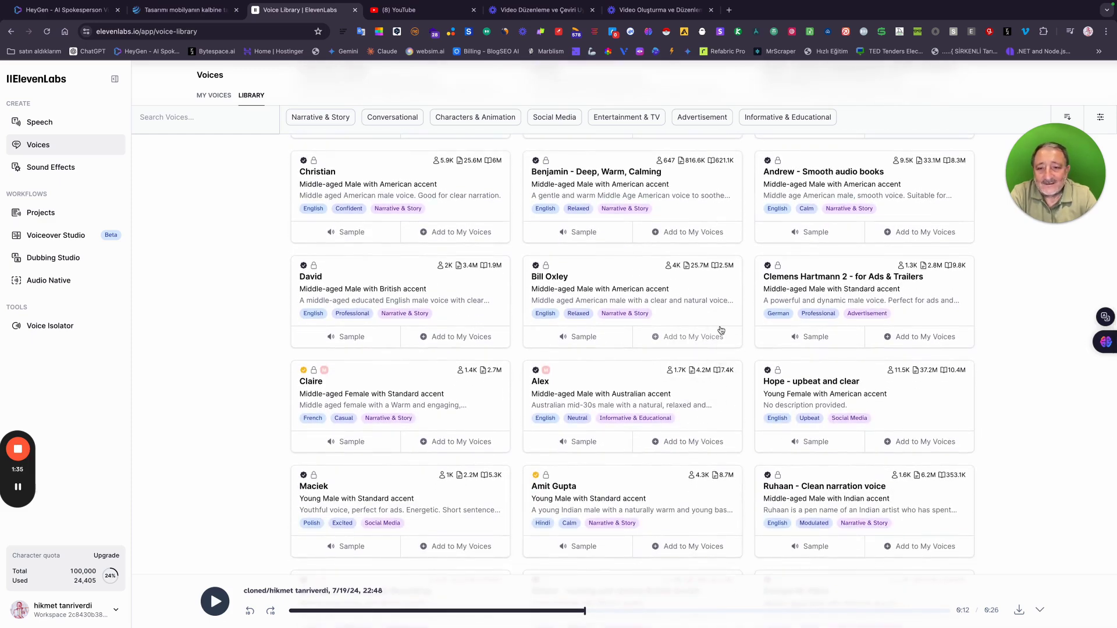
scroll(721, 331, "up", 7)
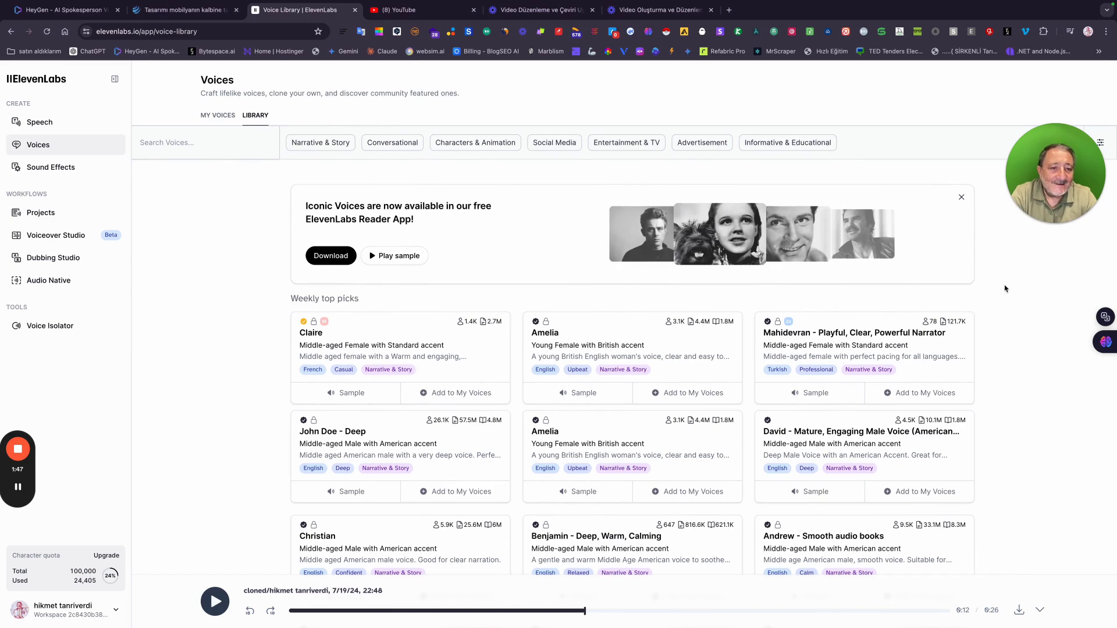
- Start an Instant Voice Cloning voice from My Voices, fill in the voice's name, and check the sample upload option without choosing a file
left_click(220, 116)
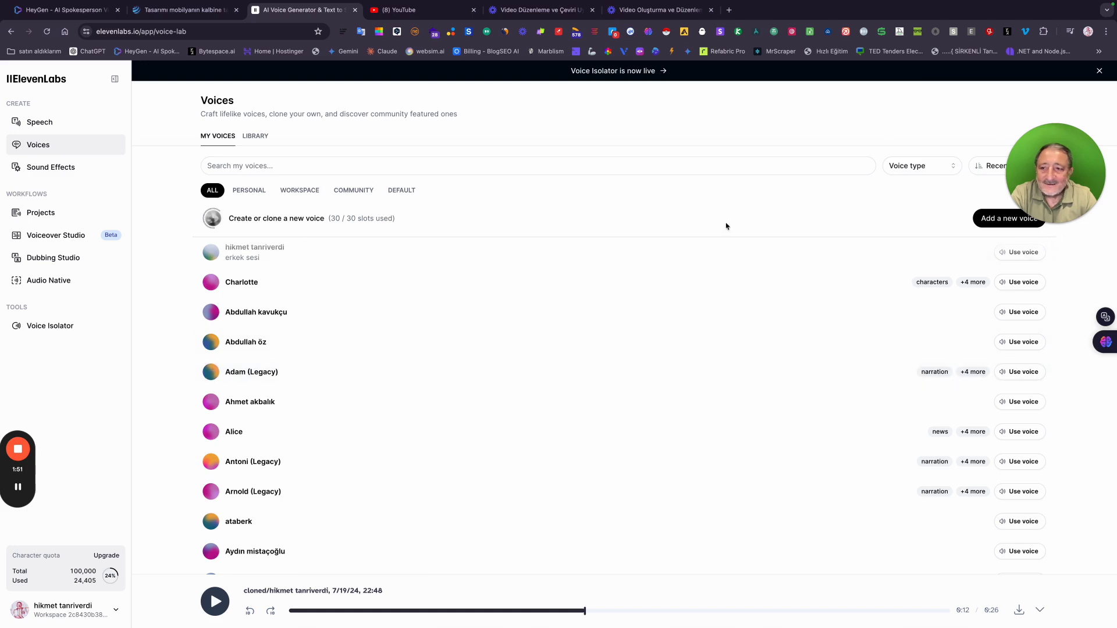
left_click(1002, 219)
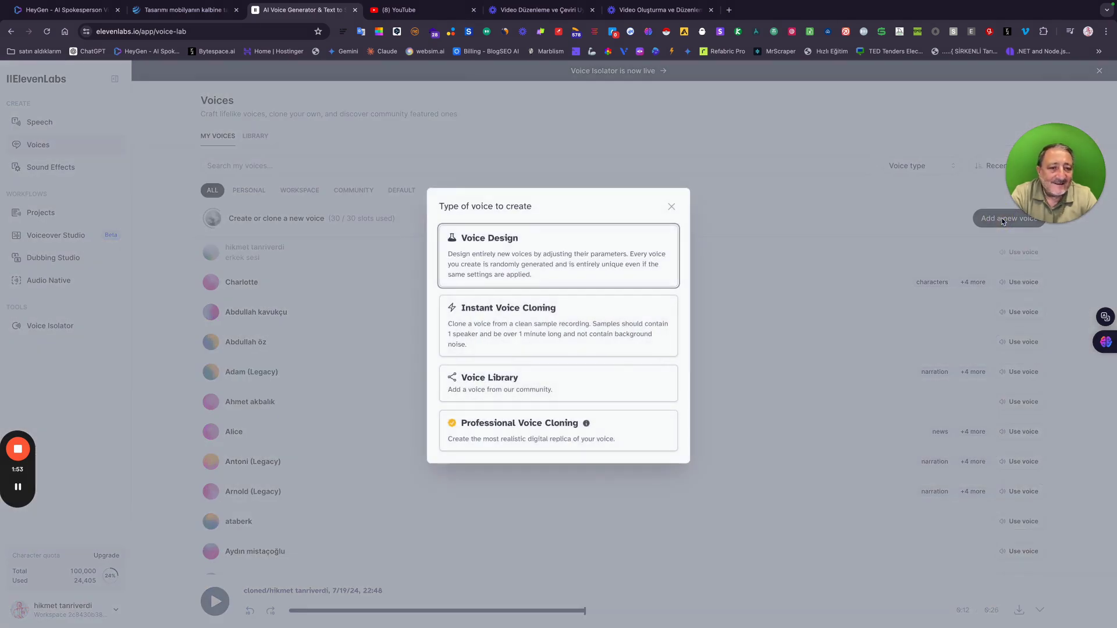
left_click(515, 326)
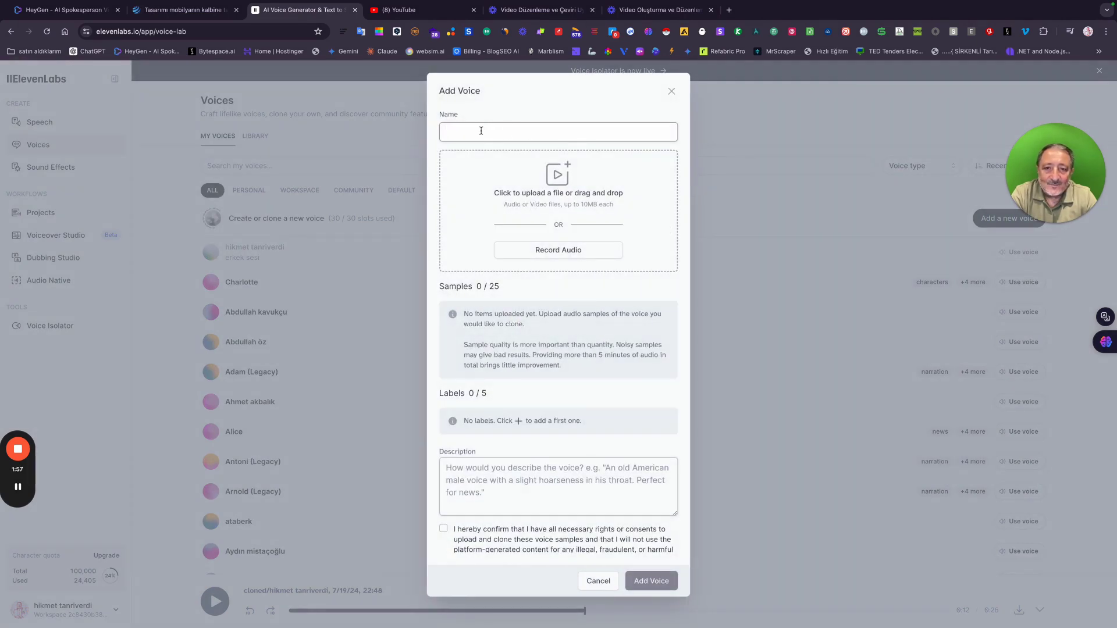
left_click(481, 130)
left_click(522, 156)
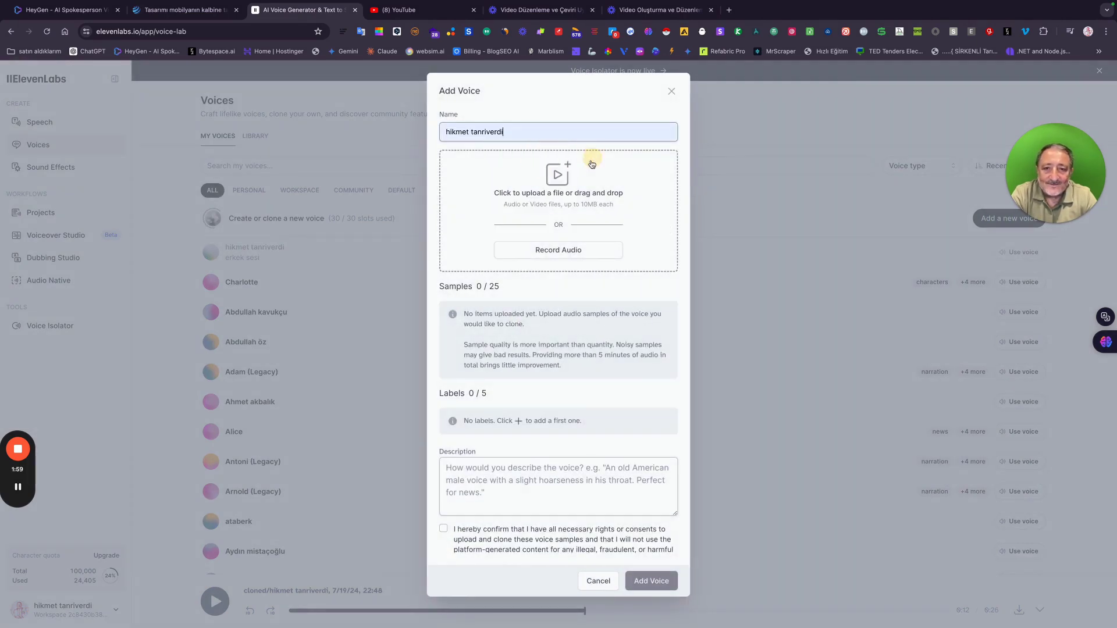
left_click(522, 159)
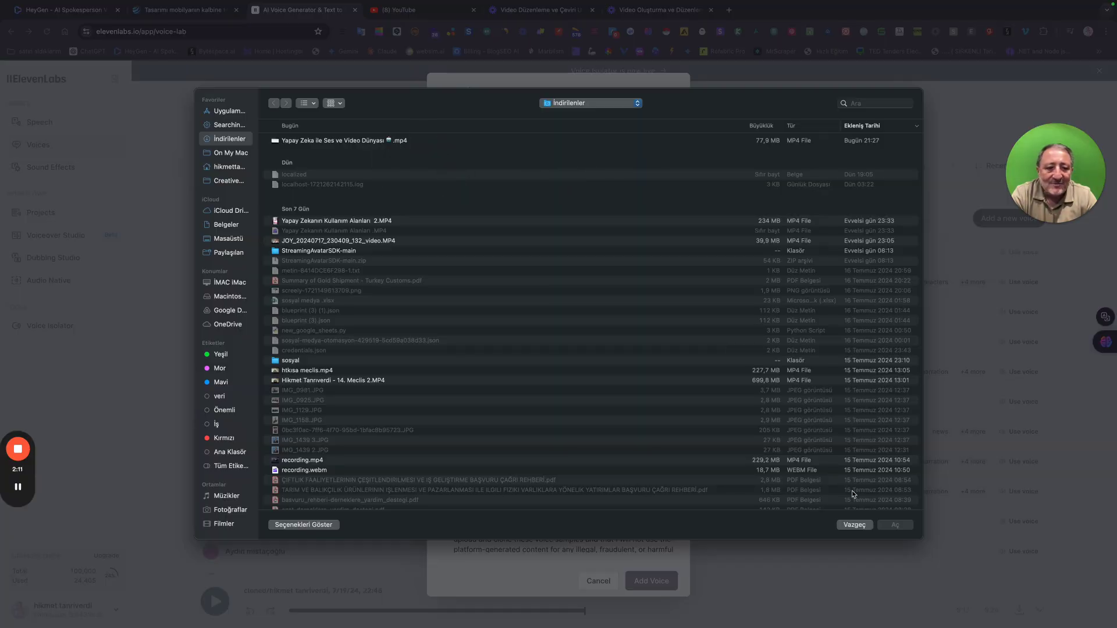
left_click(854, 525)
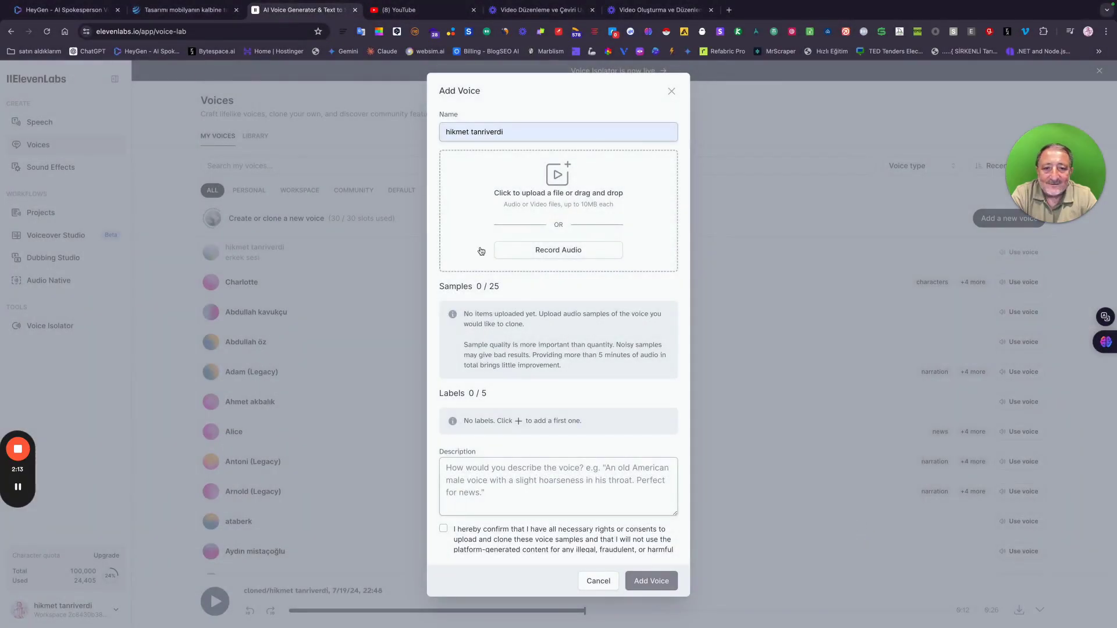
- Record a 30-second voice sample, accept the rights and consent statement, and try to add the cloned voice
left_click(560, 251)
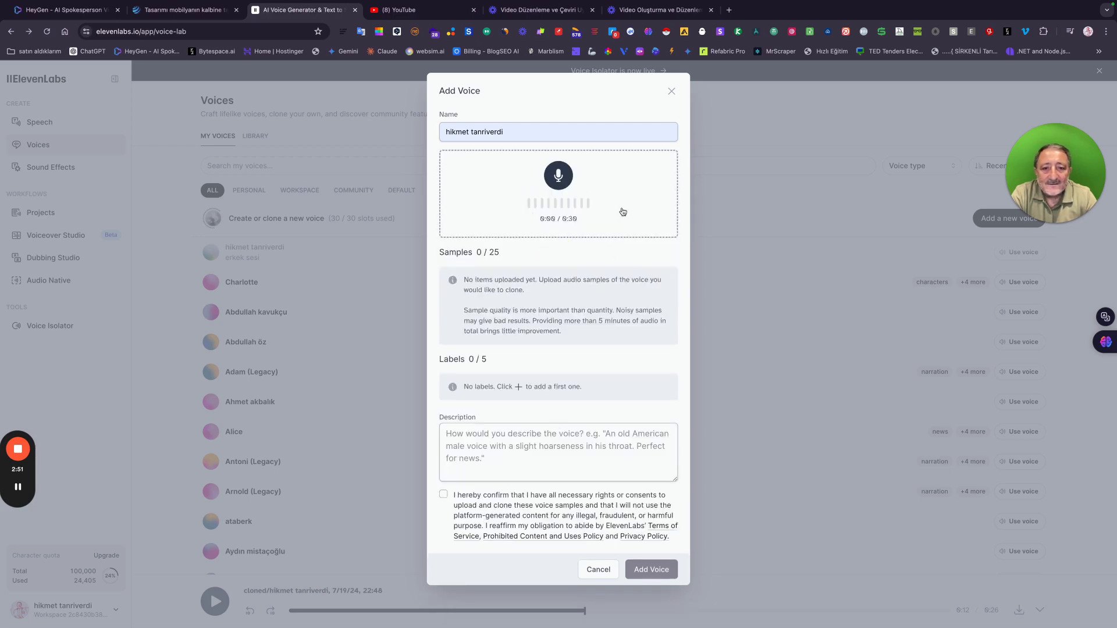
left_click(444, 495)
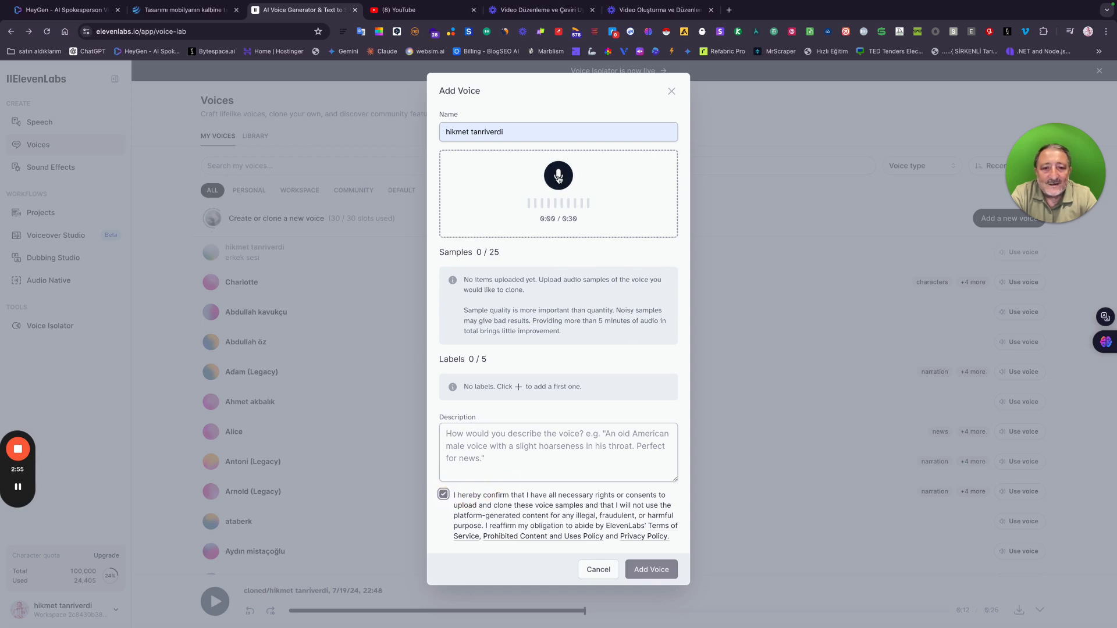
left_click(559, 177)
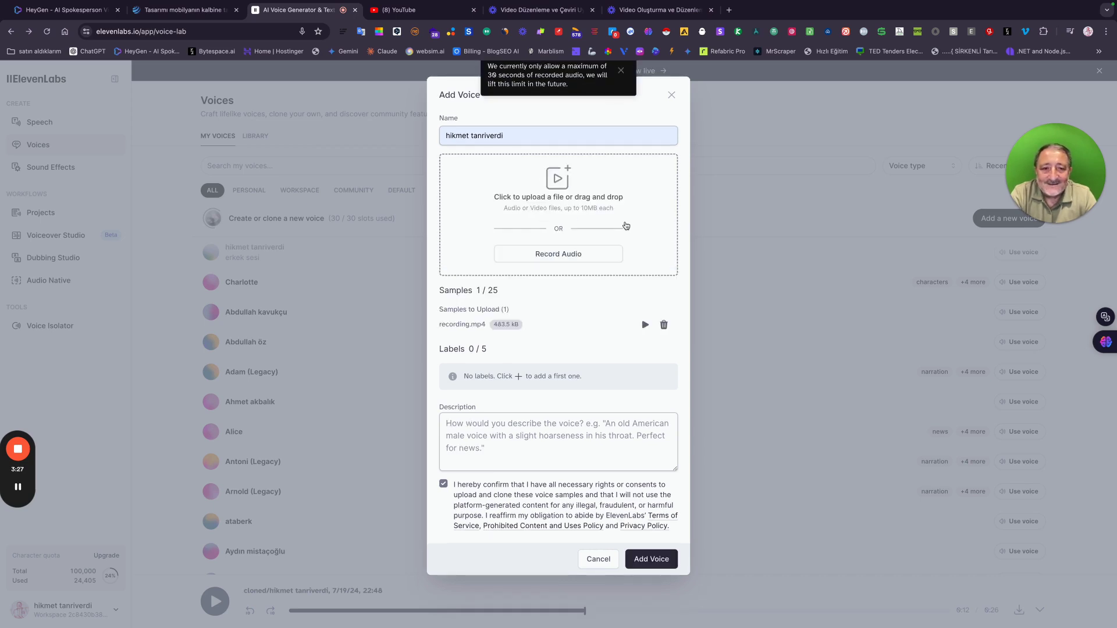
left_click(661, 562)
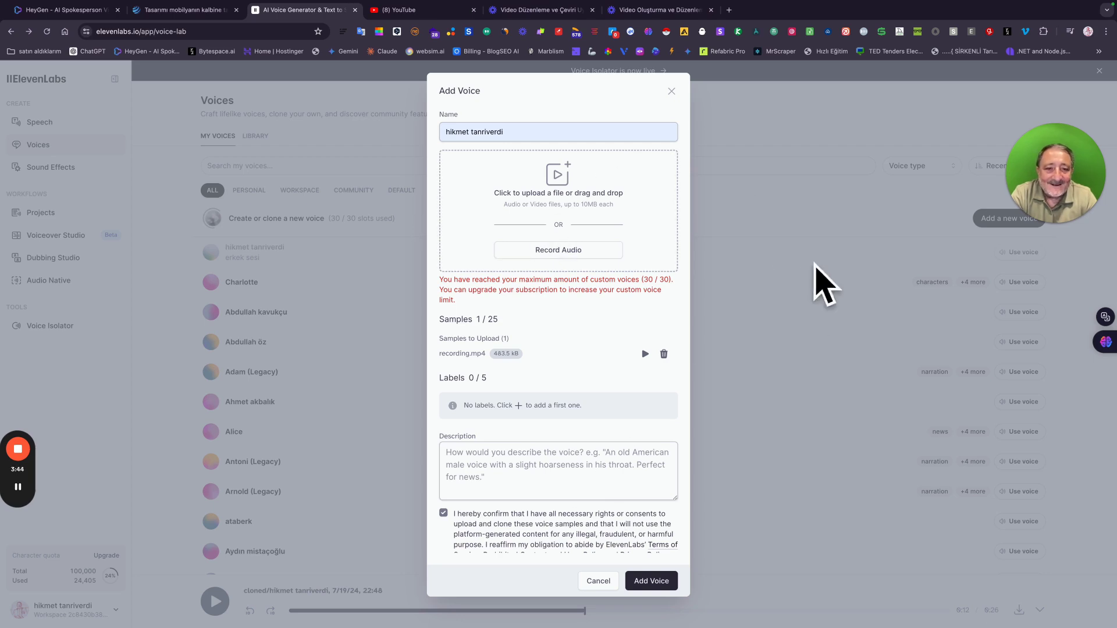
left_click(672, 92)
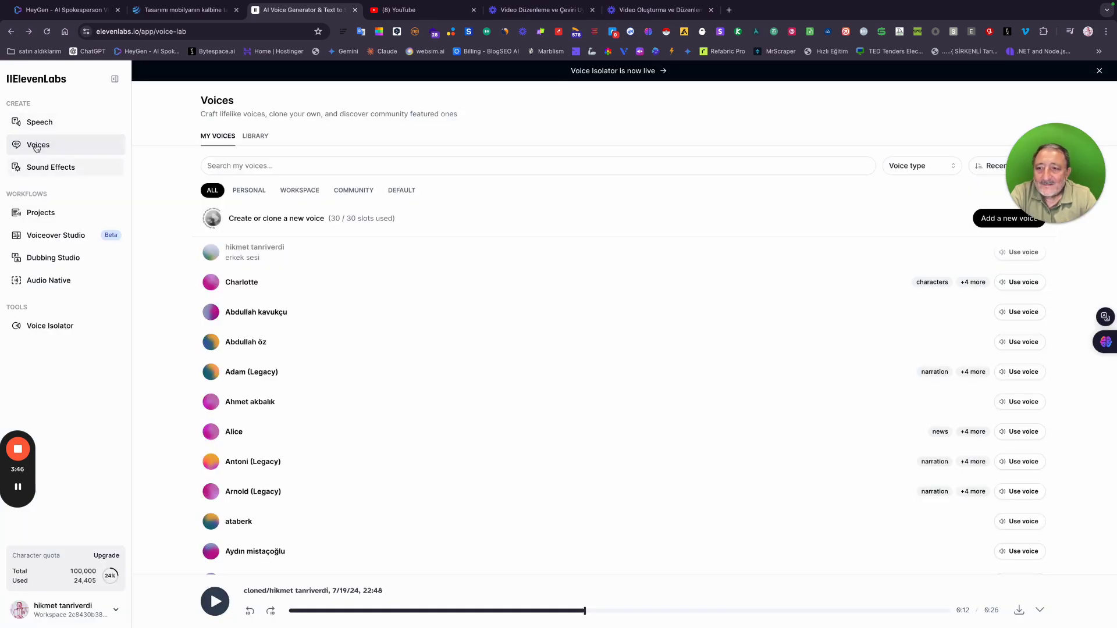
- Open the kitap project from the projects list
left_click(41, 214)
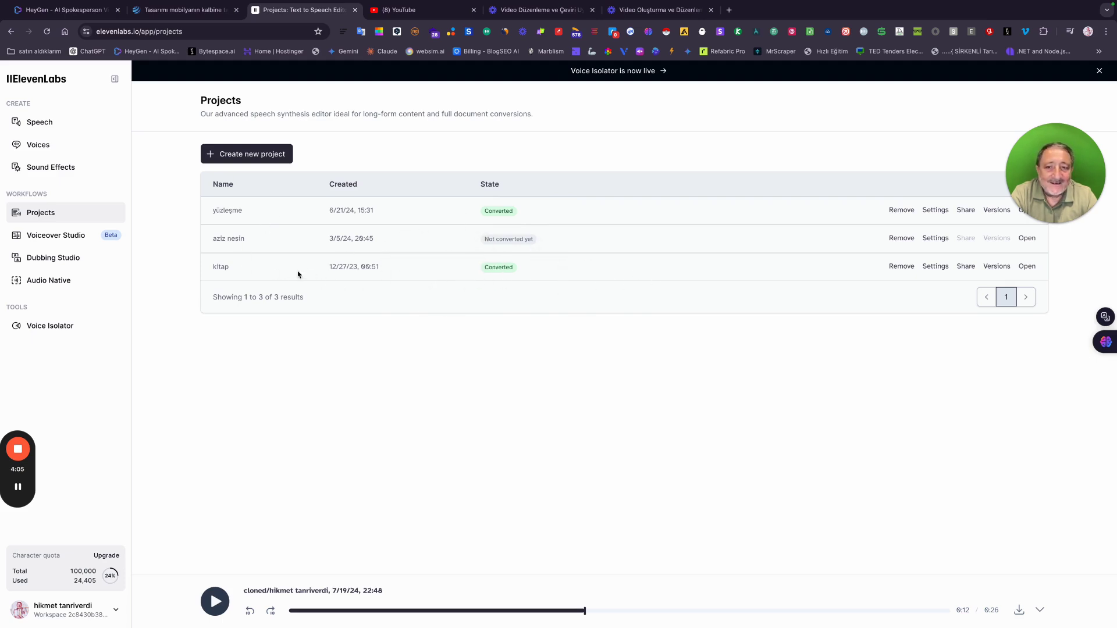
left_click(1026, 269)
left_click(1029, 267)
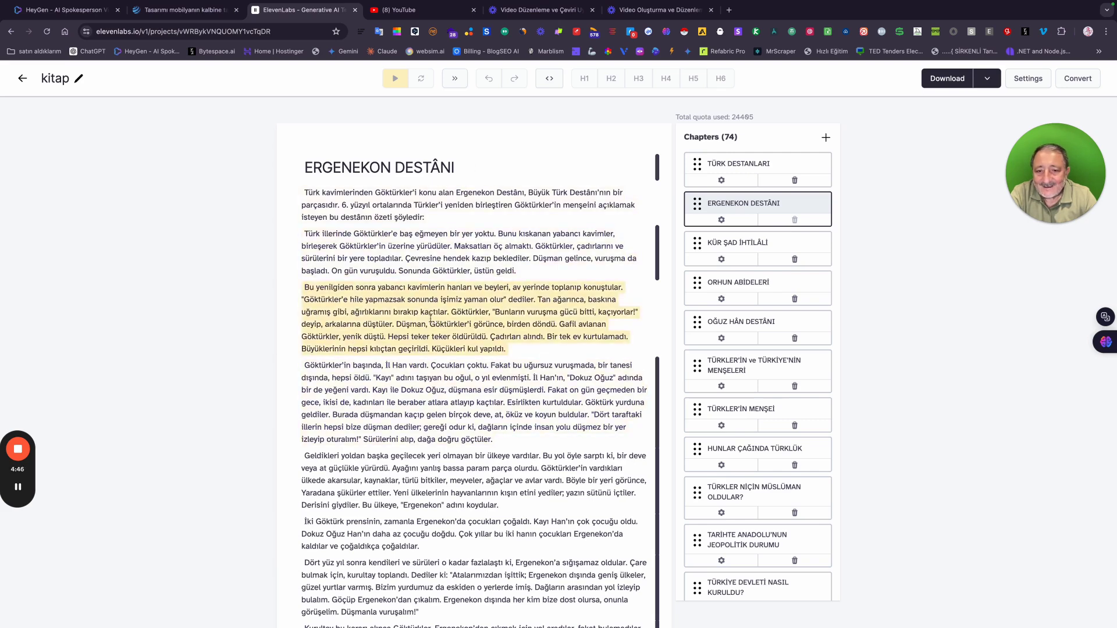
- Play the second body paragraph of the ERGENEKON DESTÂNI chapter and return to the projects list
left_click(400, 245)
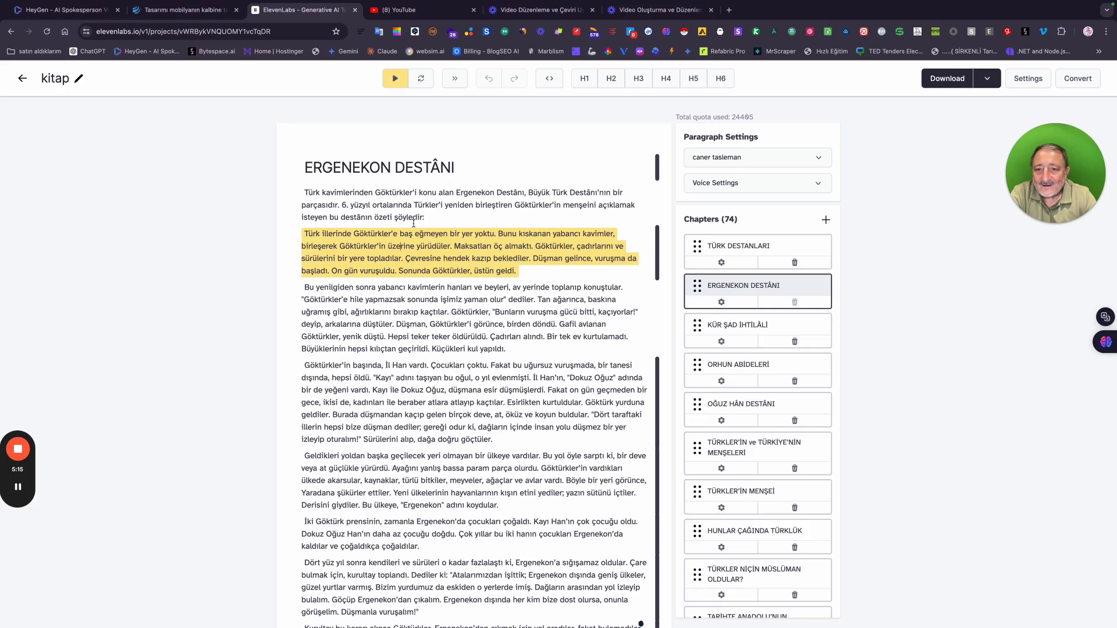
left_click(395, 78)
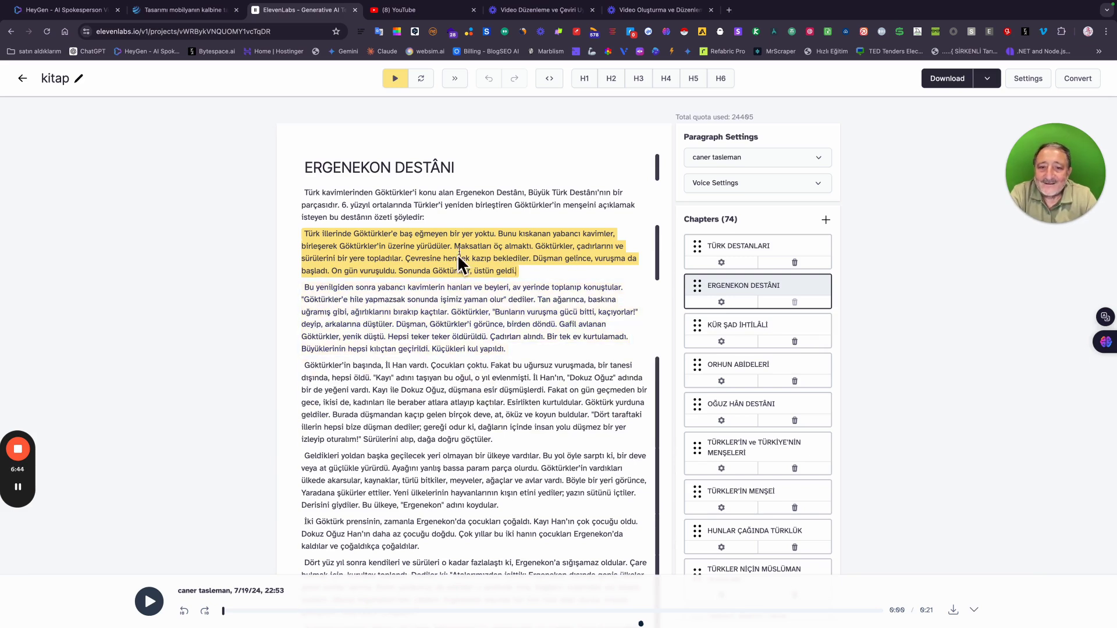
left_click(23, 79)
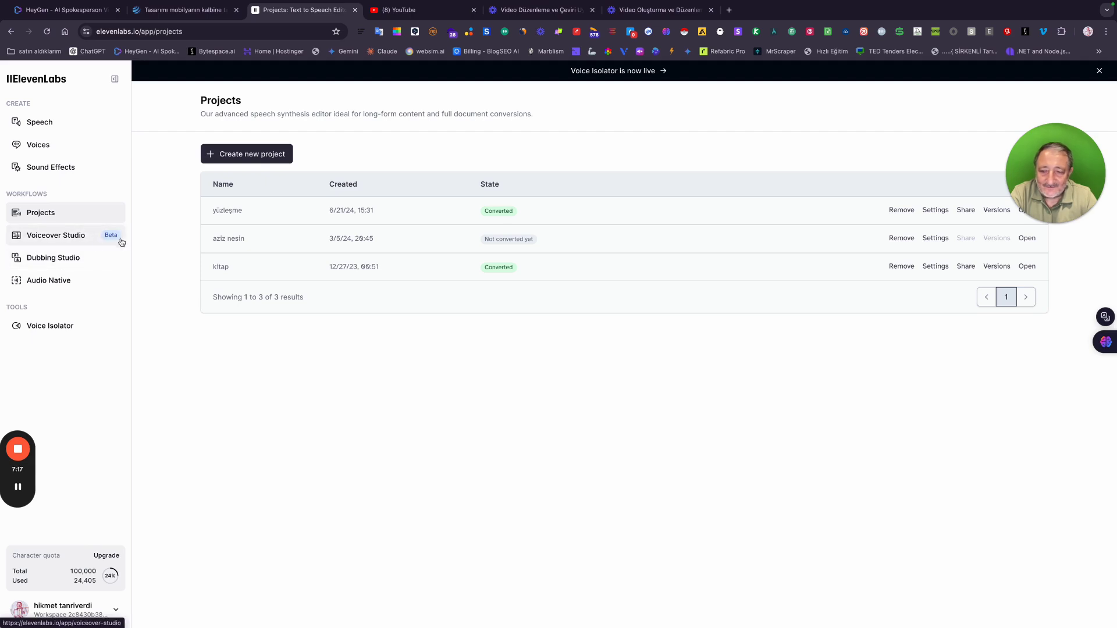
- Set up a new dub in Dubbing Studio with English as source language and Portuguese as target language
left_click(51, 259)
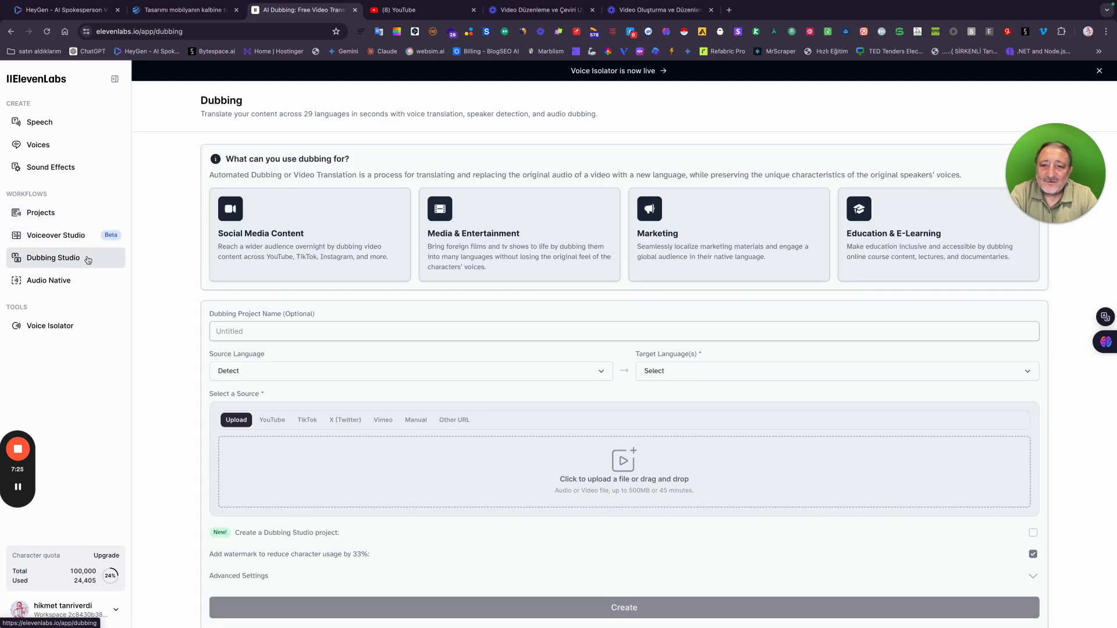
scroll(329, 279, "down", 2)
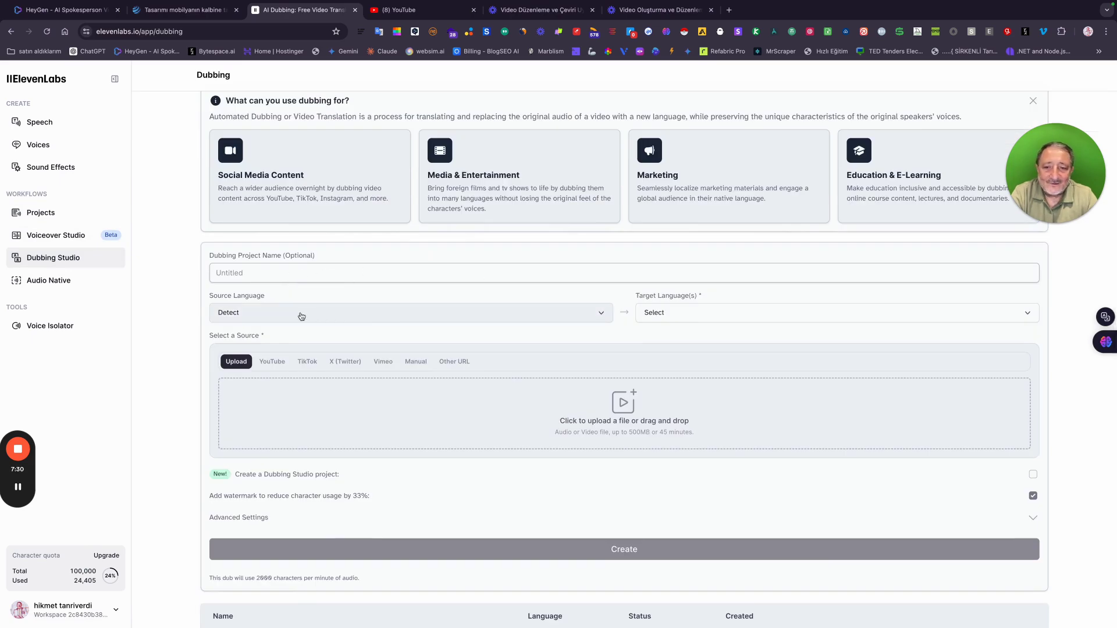
left_click(321, 317)
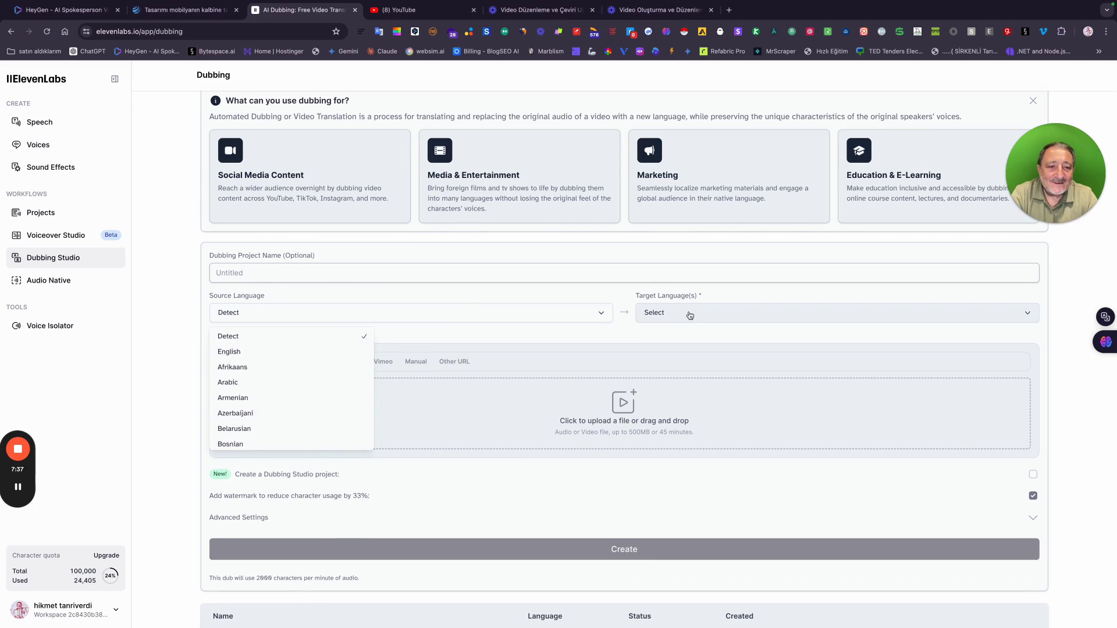
left_click(259, 353)
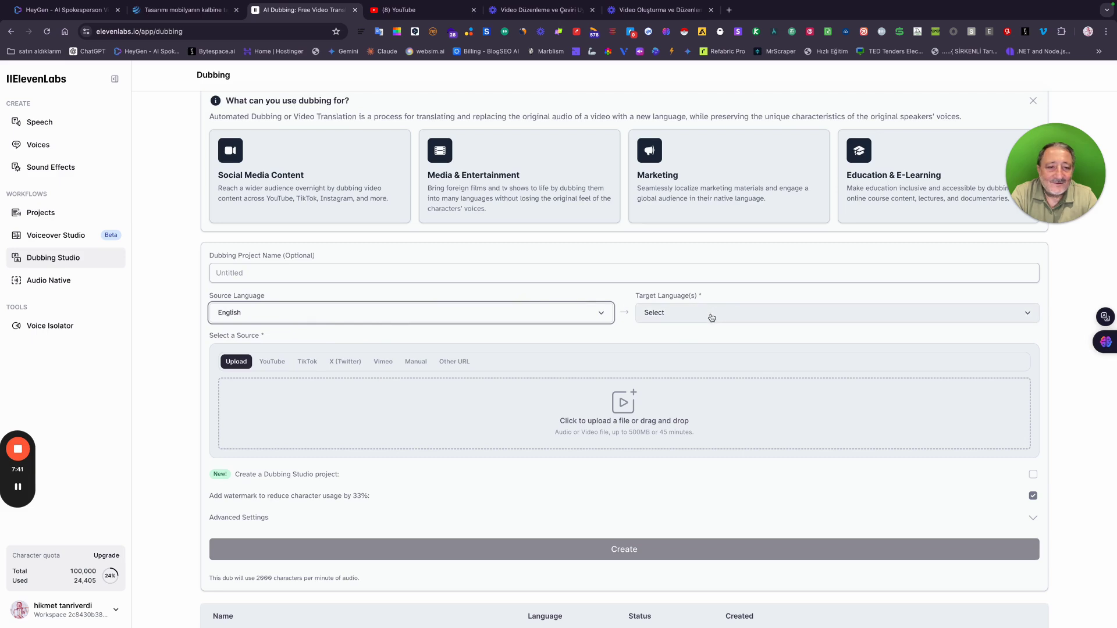
left_click(711, 317)
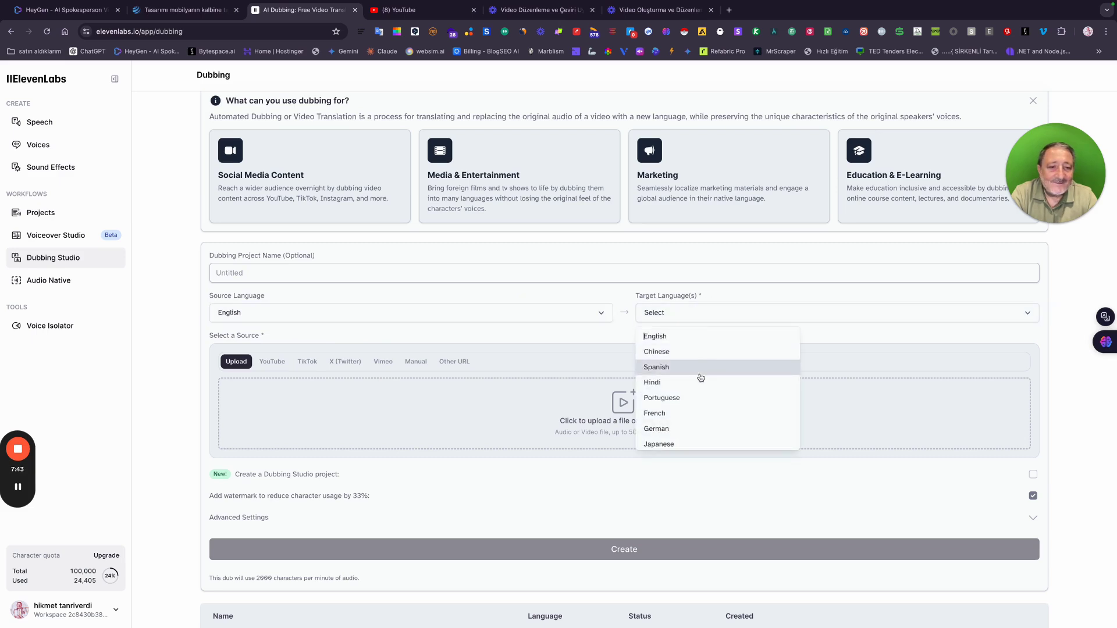
scroll(675, 358, "down", 1)
left_click(674, 352)
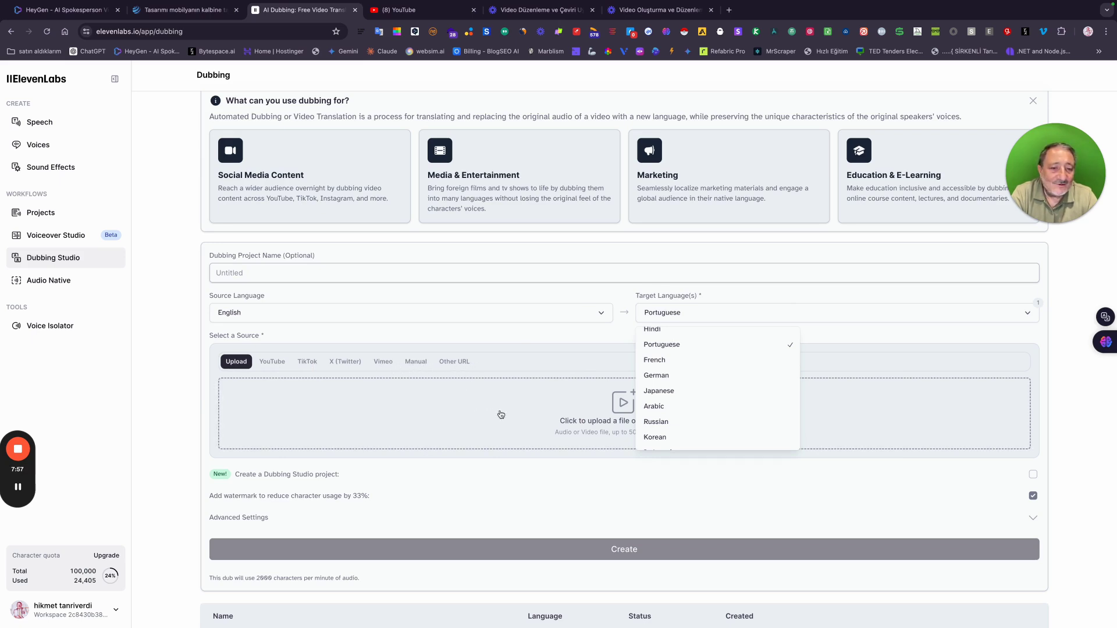
left_click(469, 410)
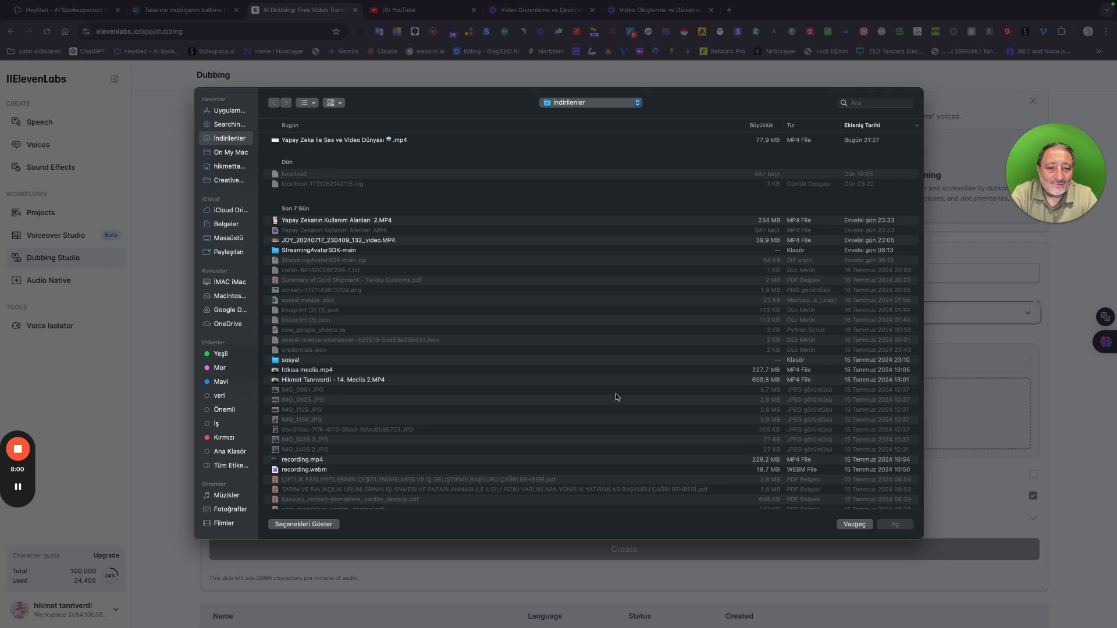
left_click(625, 404)
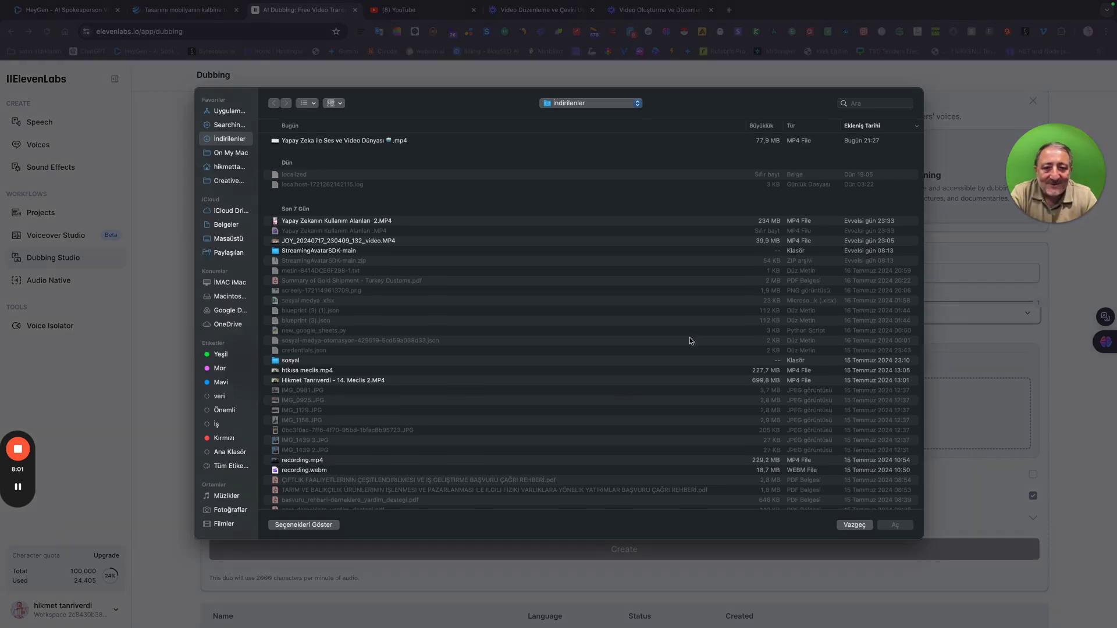
left_click(855, 525)
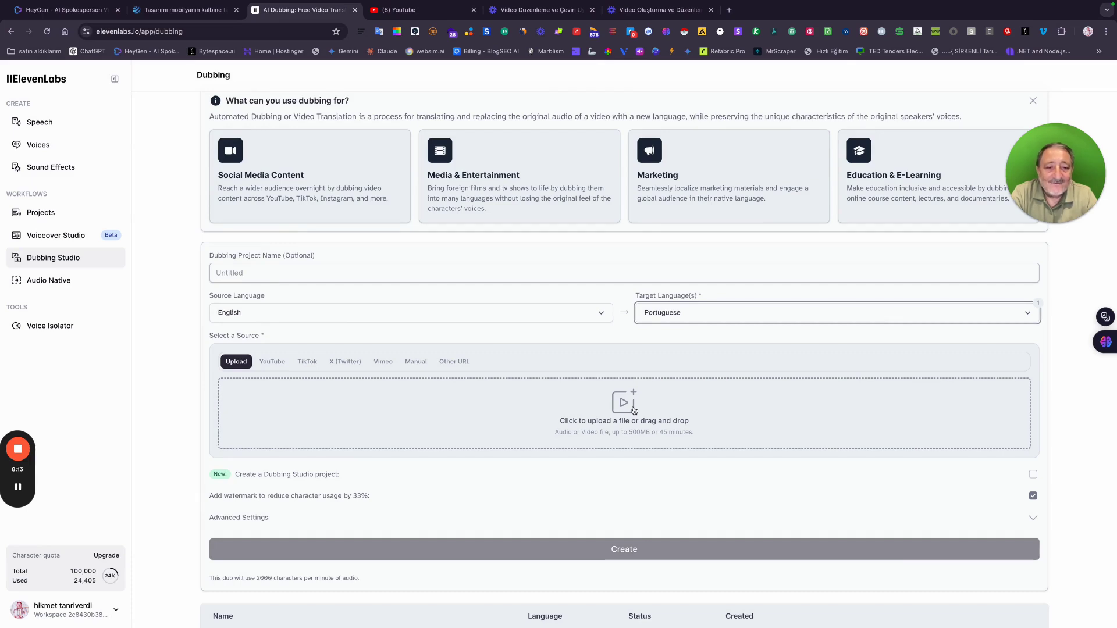
- Open the English dub created 6/30/24, 18:28 for editing and play its English audio up to about 21 seconds
scroll(698, 410, "down", 4)
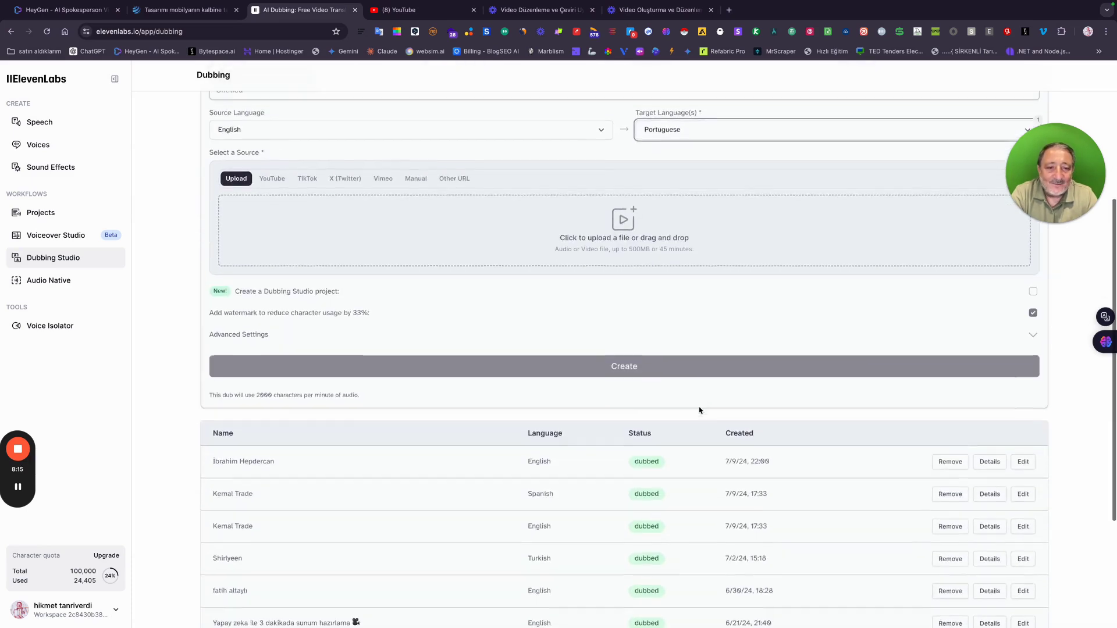
scroll(692, 418, "down", 2)
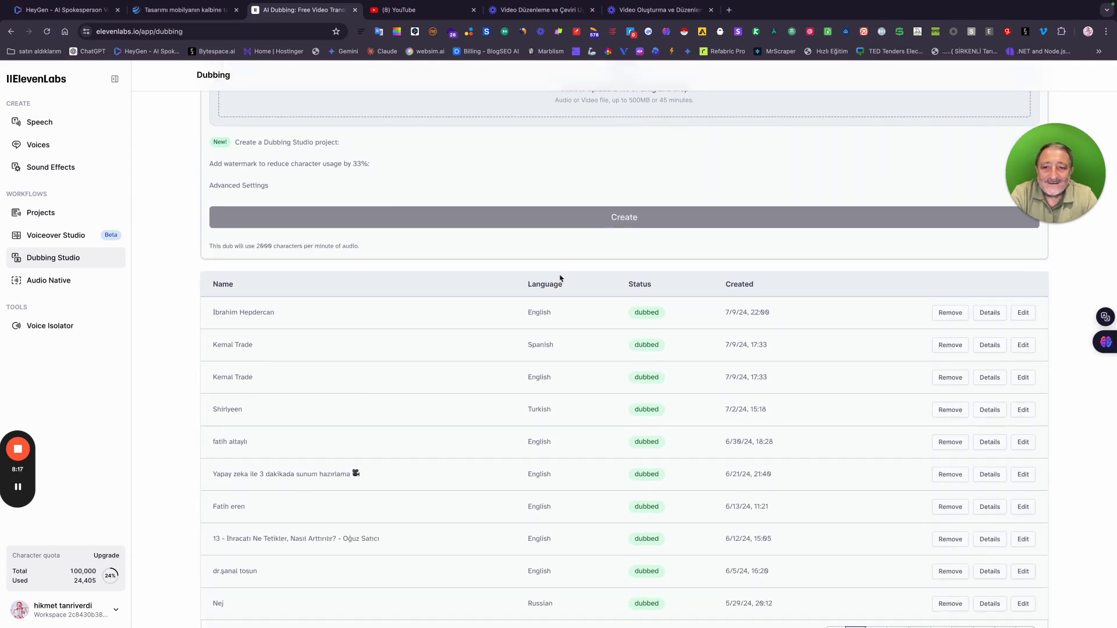
scroll(708, 427, "down", 1)
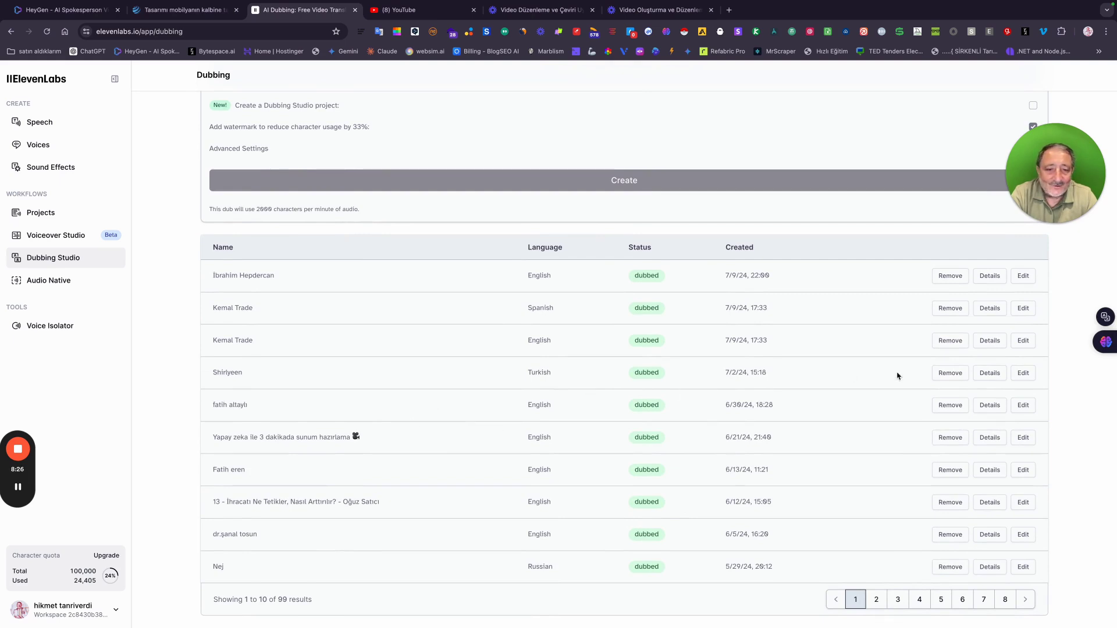
left_click(1024, 406)
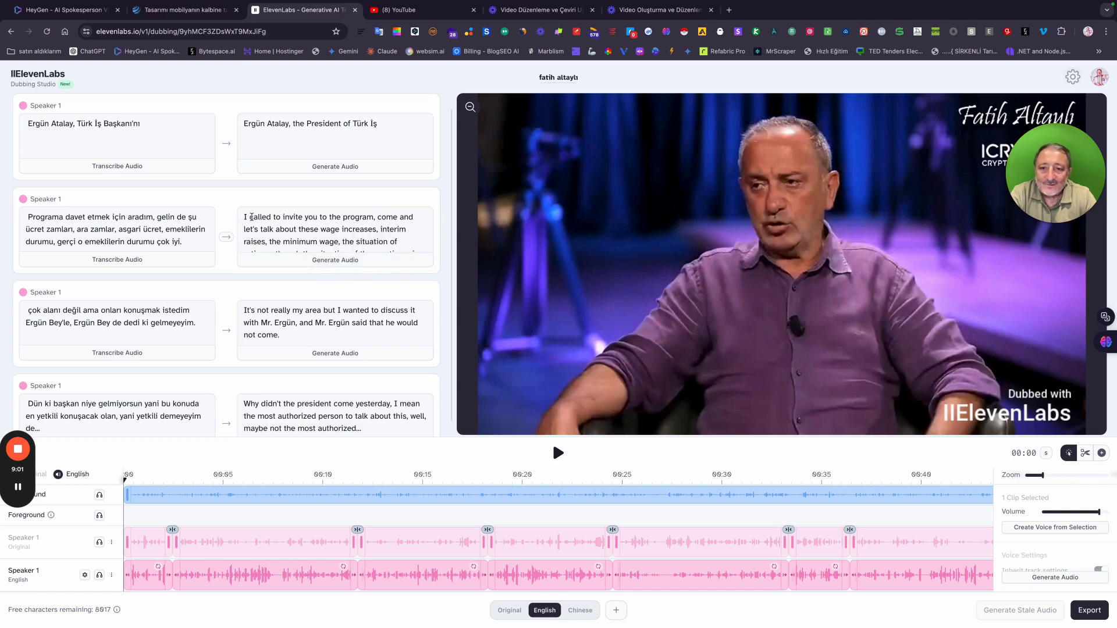
left_click(341, 264)
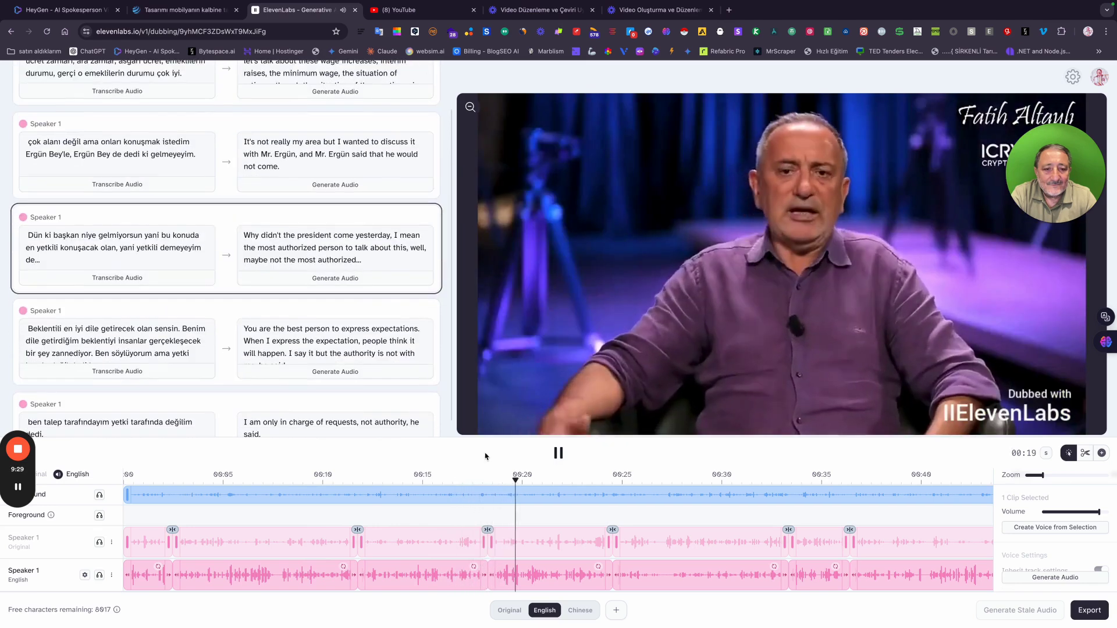
left_click(559, 452)
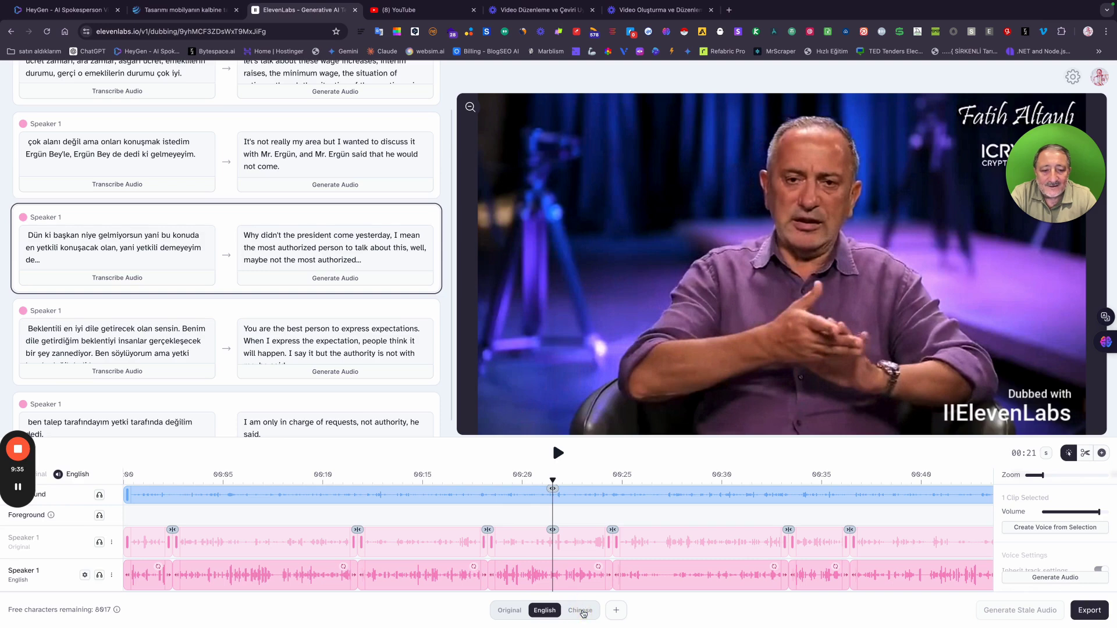
- Switch the dub to Chinese, play it from about 2 to 15 seconds, and return to the Dubbing page
left_click(581, 610)
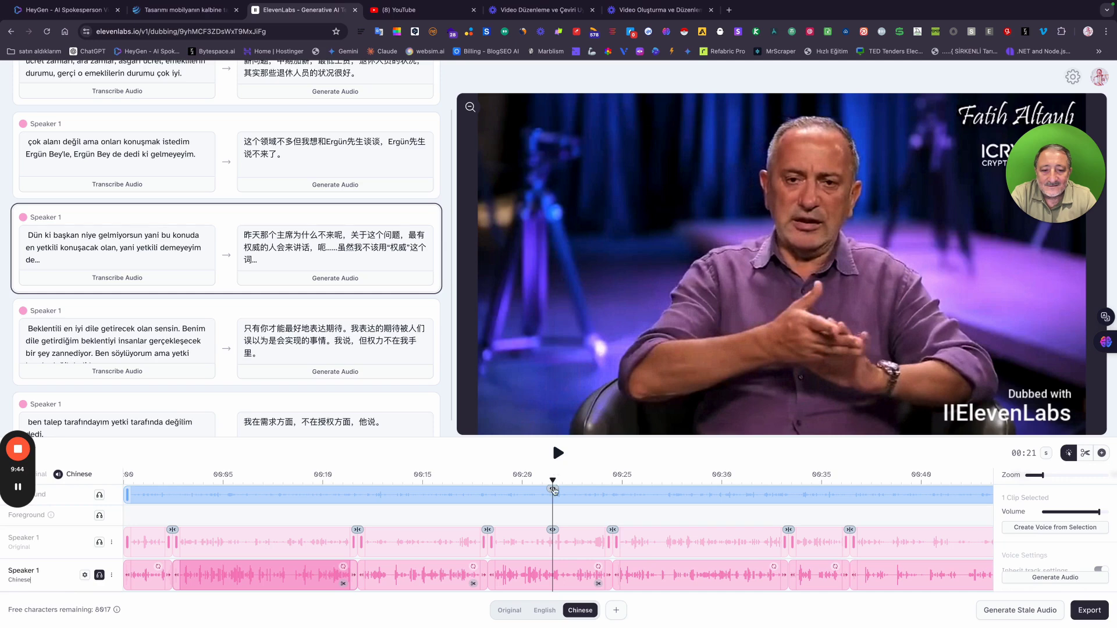
left_click_drag(554, 486, 177, 492)
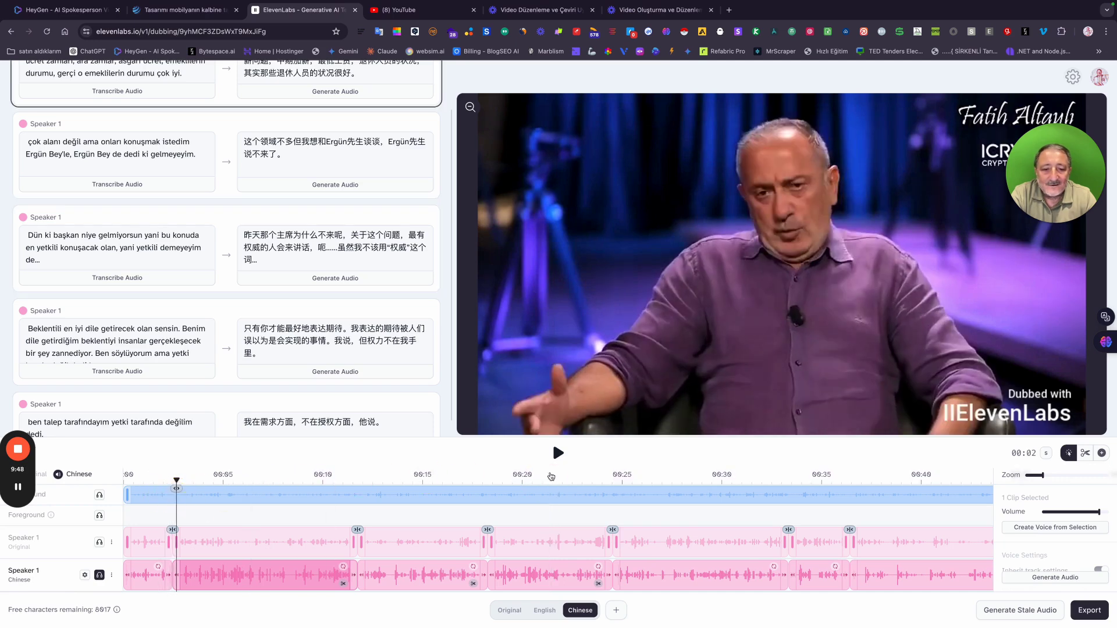
left_click(559, 454)
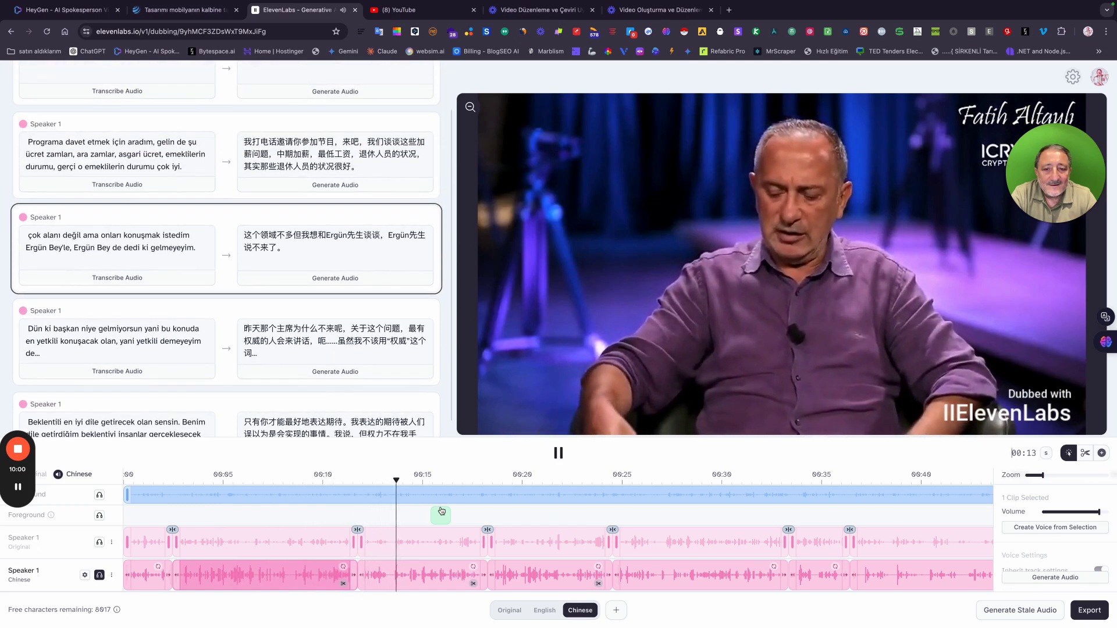
left_click(558, 453)
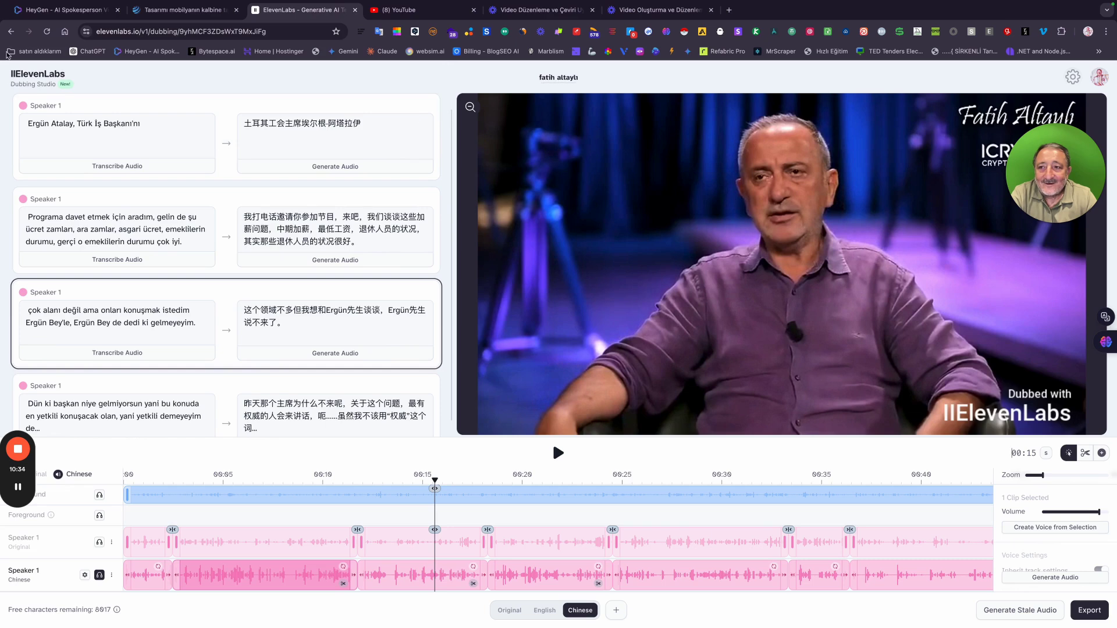
left_click(10, 30)
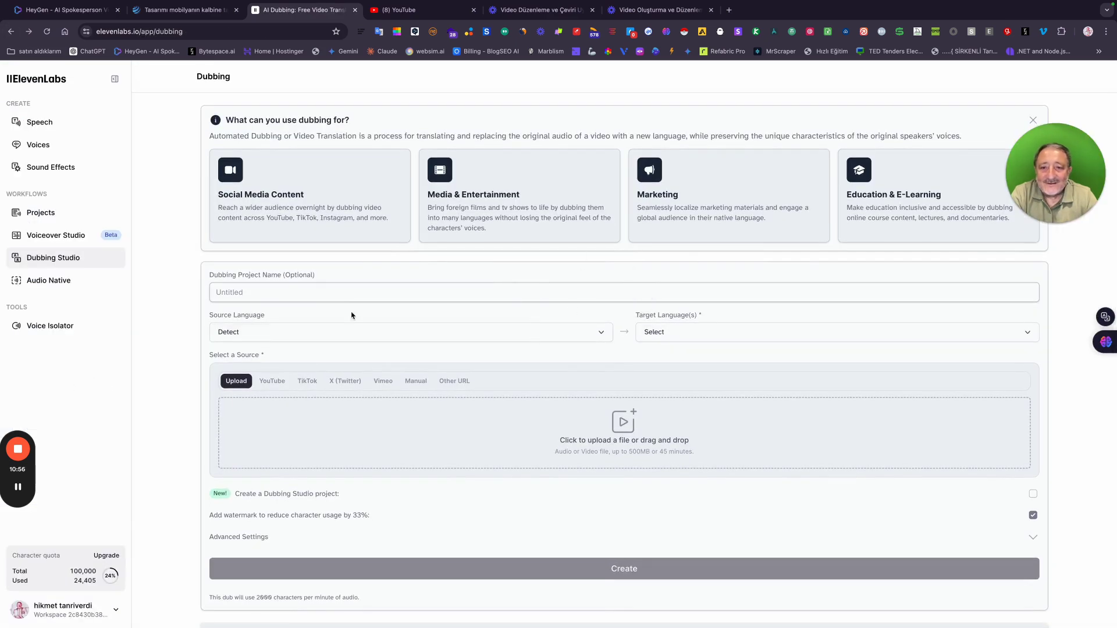
- View the Sound Effects page, and look at the embed code and URL allowlist in the Audio Native settings
left_click(52, 169)
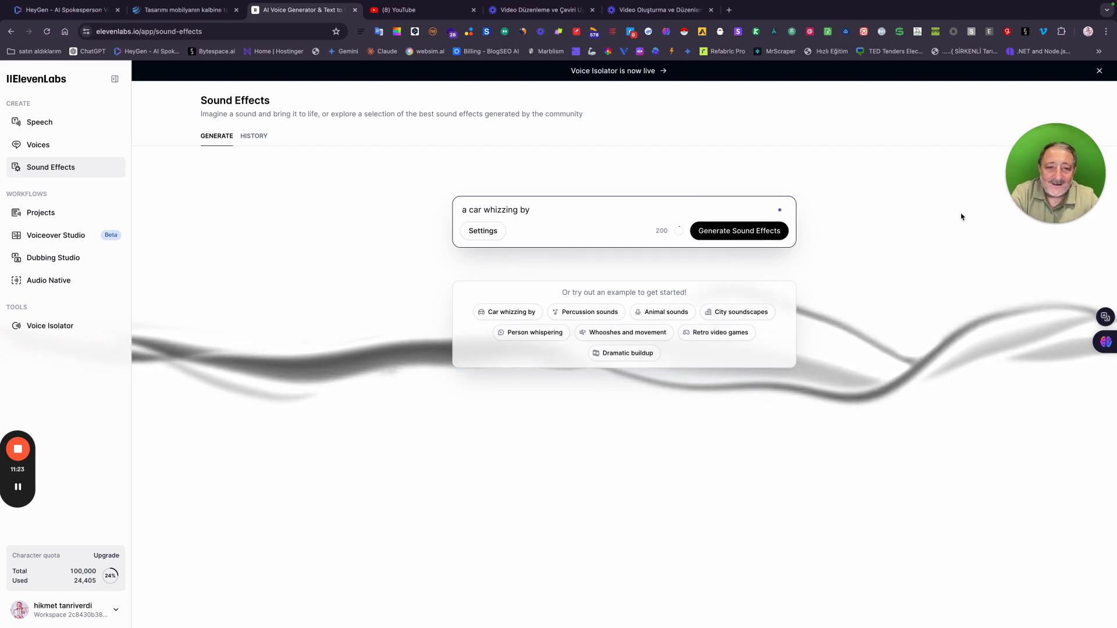
left_click(58, 280)
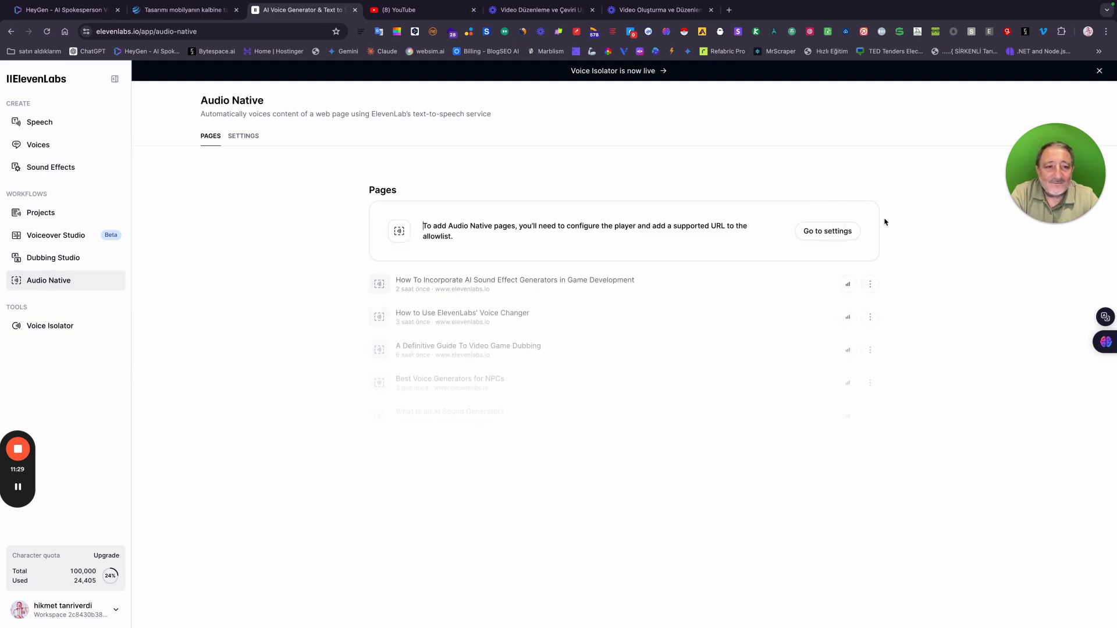
left_click(848, 230)
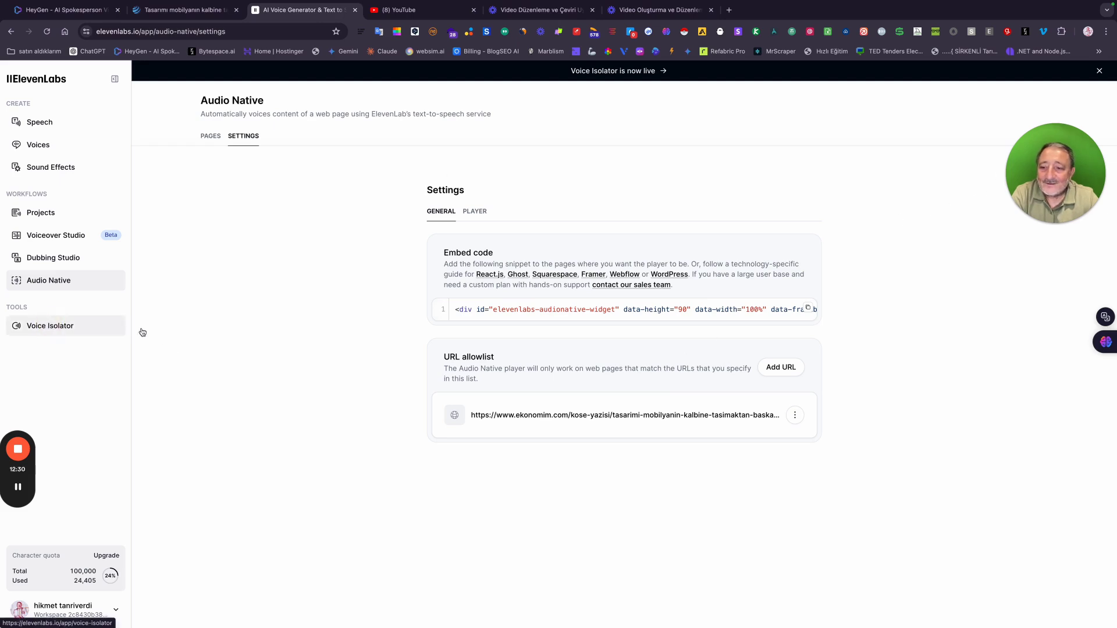
- Play the Voice Isolator demo video, alternating between the Original and Voice Isolated audio, and close it
left_click(70, 326)
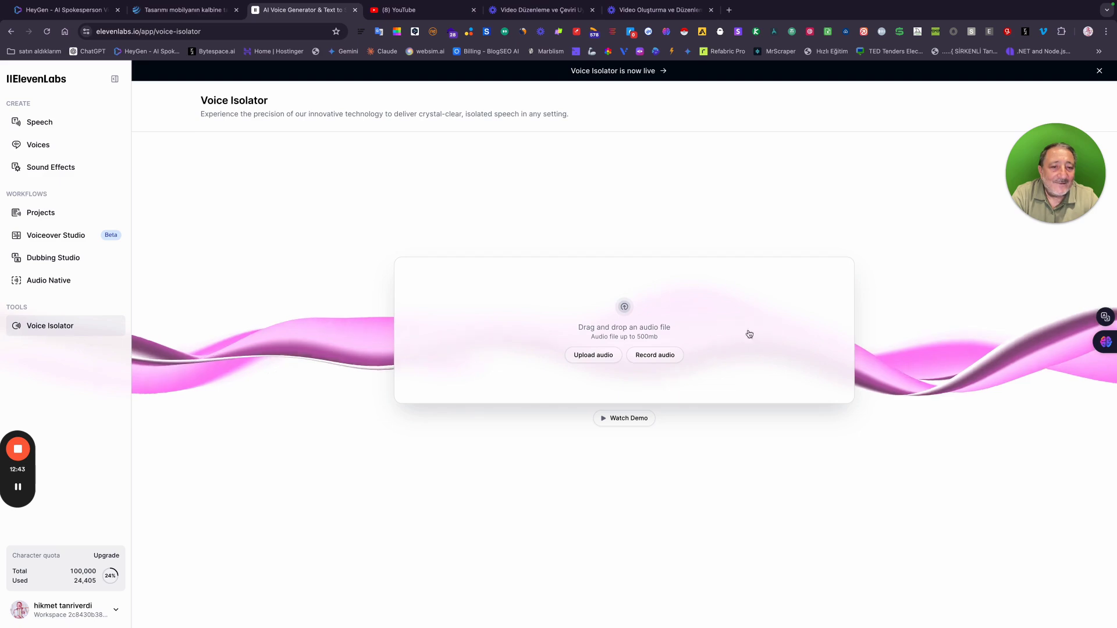
left_click(634, 420)
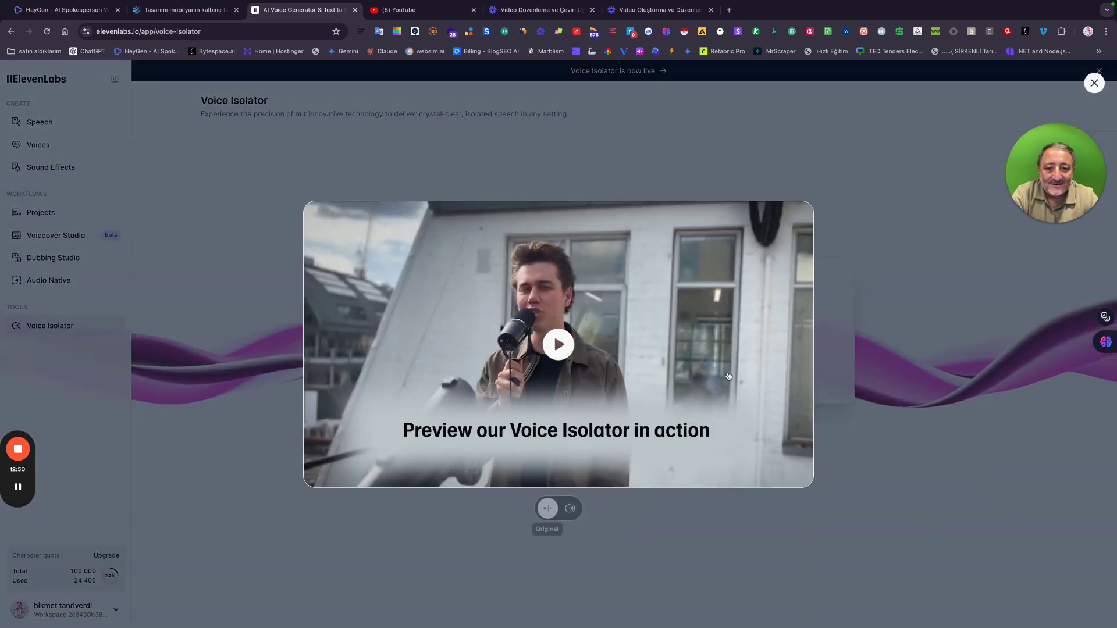
left_click(557, 347)
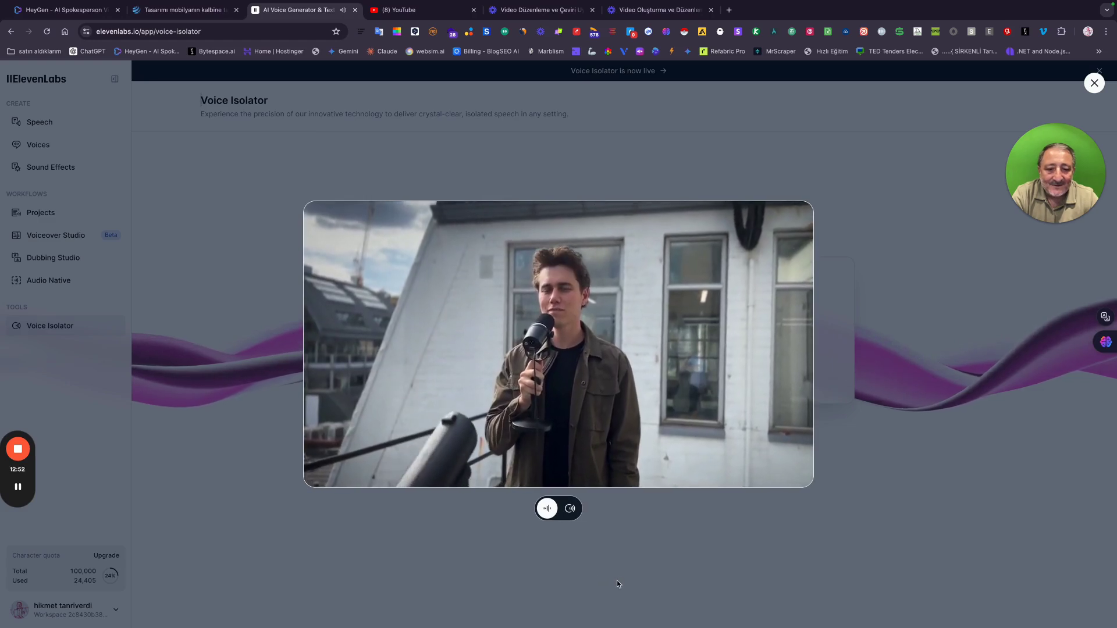
left_click(570, 510)
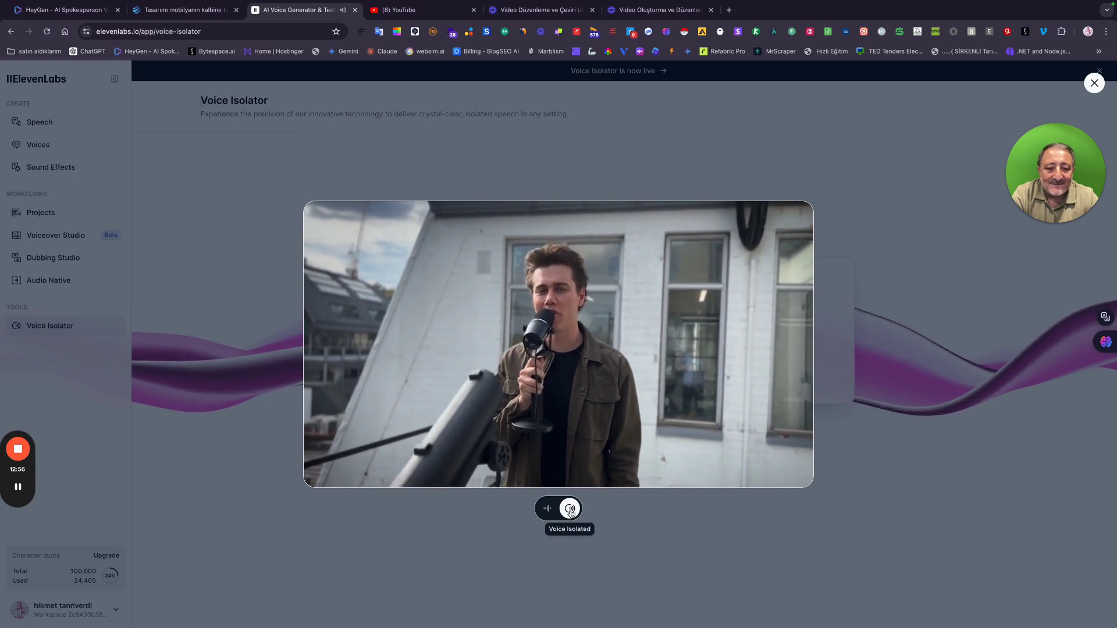
left_click(547, 509)
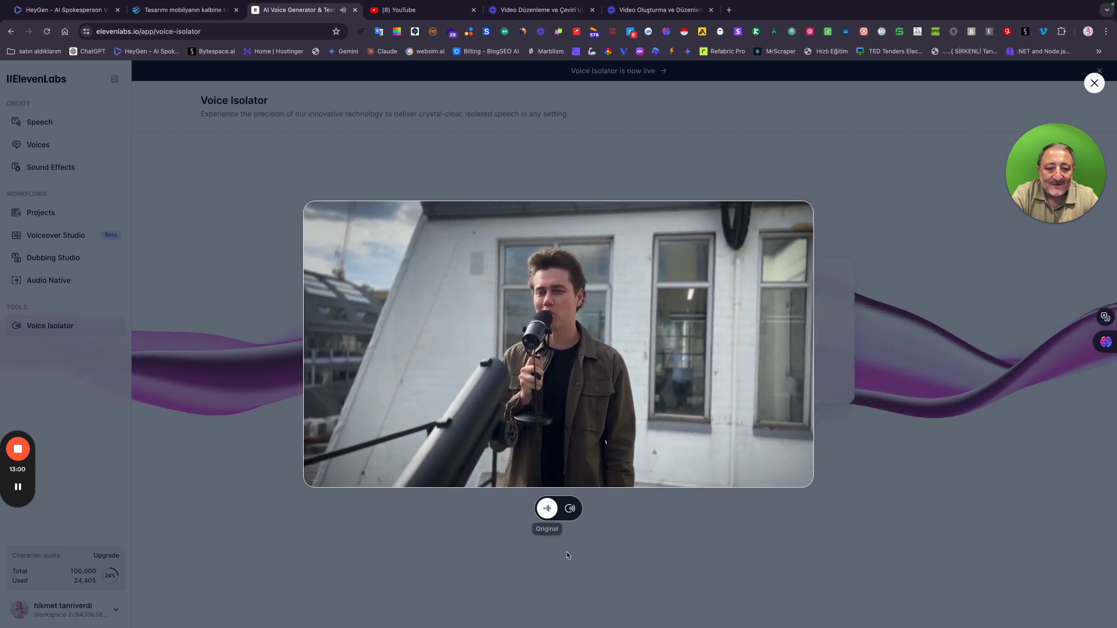
left_click(570, 508)
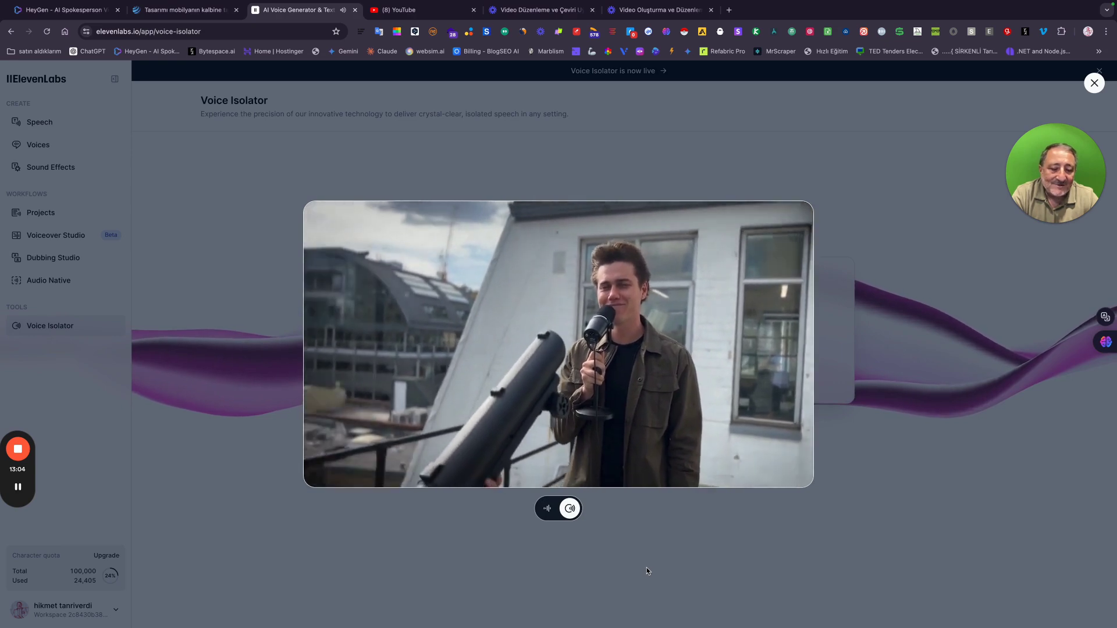
left_click(647, 567)
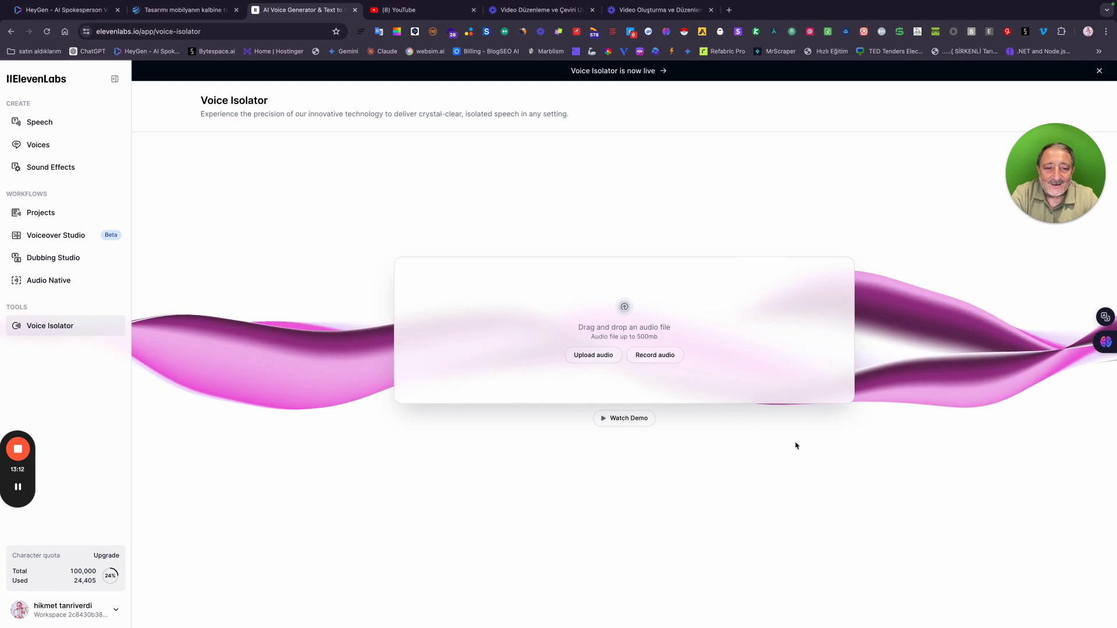
- Open the Speech page for speech synthesis
left_click(312, 174)
left_click(31, 124)
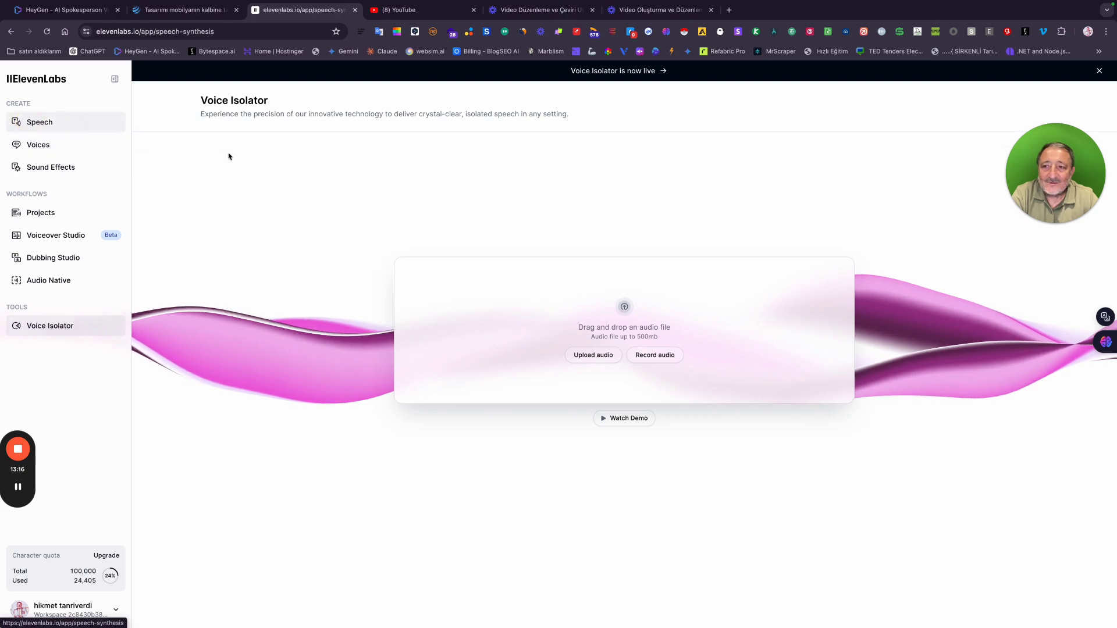